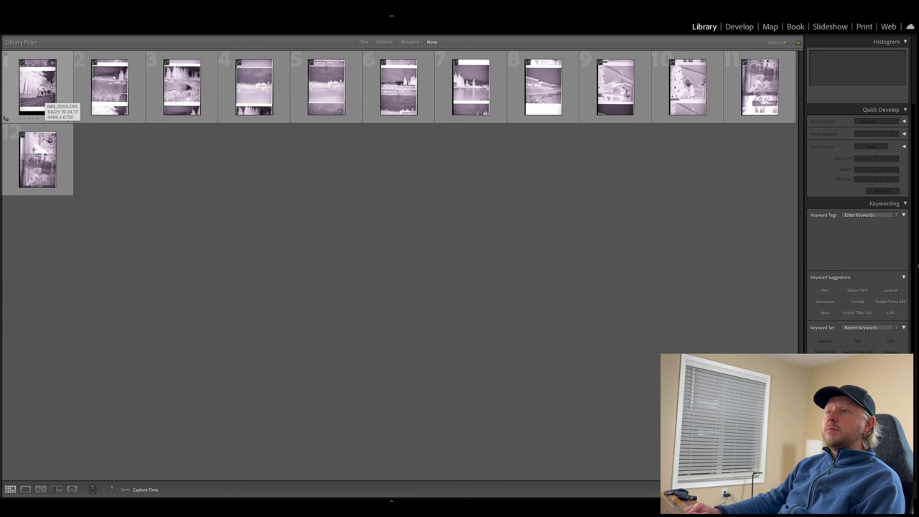
Open the first scan, the tree-lined road, for developing and convert it to Black & White
{"action": "double_click", "coordinate": [43, 92]}
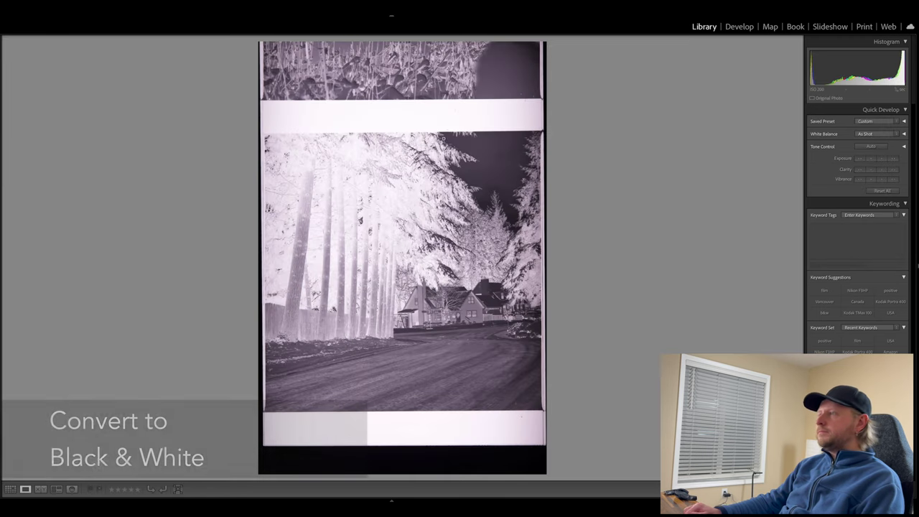
{"action": "left_click", "coordinate": [739, 27]}
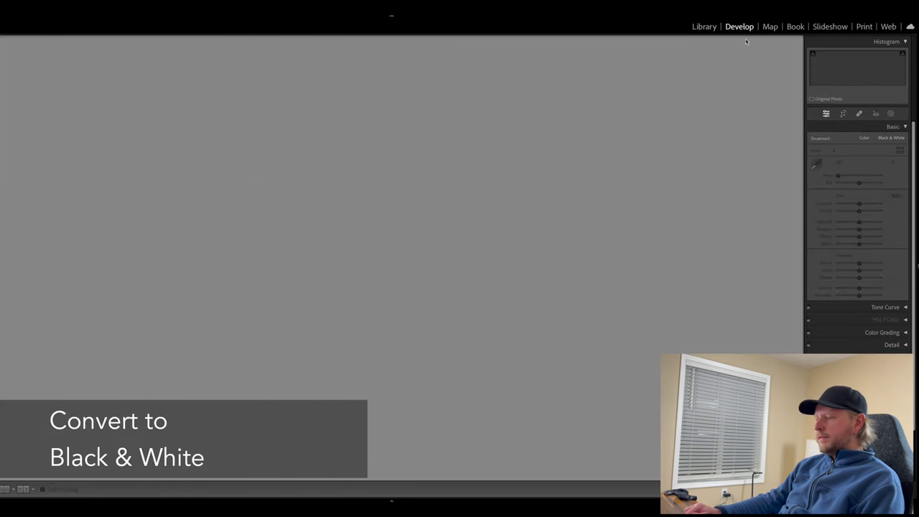
{"action": "left_click", "coordinate": [892, 138]}
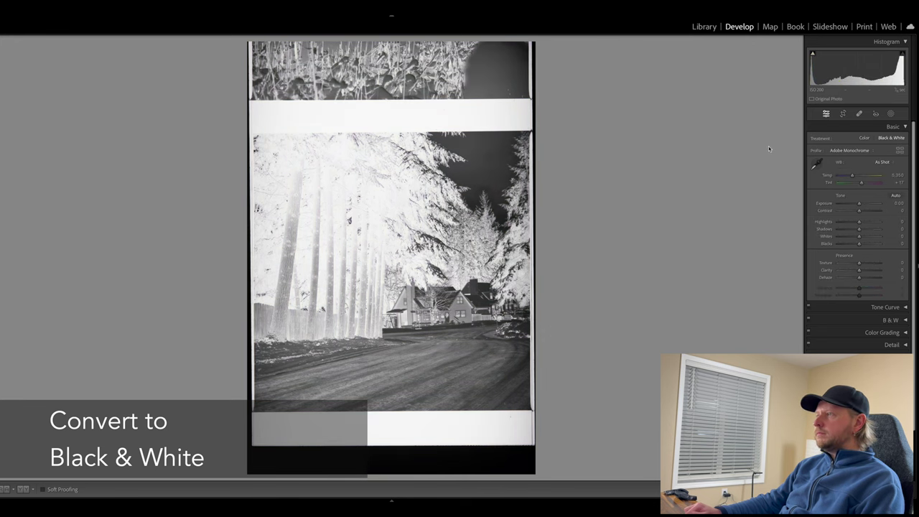
Crop the tree-lined road negative to its image frame, excluding the film borders, and straighten it with an angle of 0.46
{"action": "key", "text": "r"}
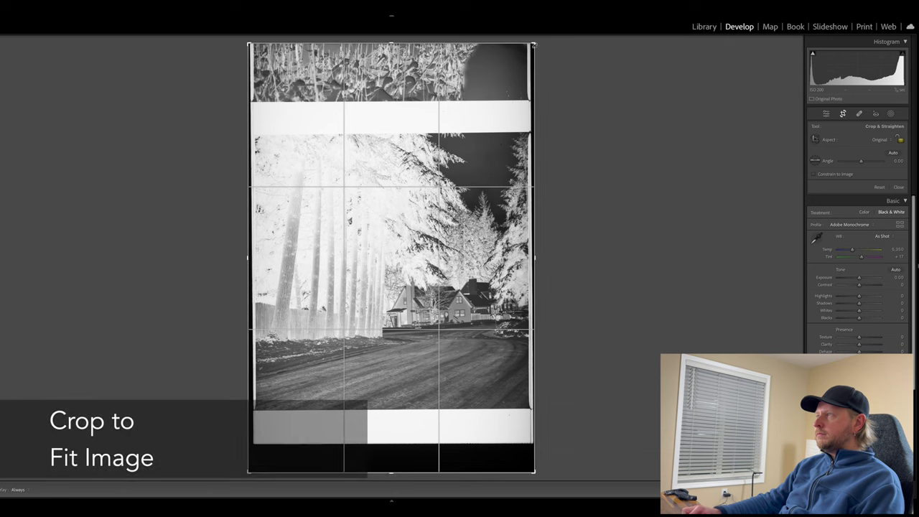
{"action": "left_click_drag", "start_coordinate": [533, 51], "coordinate": [531, 88]}
{"action": "left_click_drag", "start_coordinate": [252, 429], "coordinate": [253, 397]}
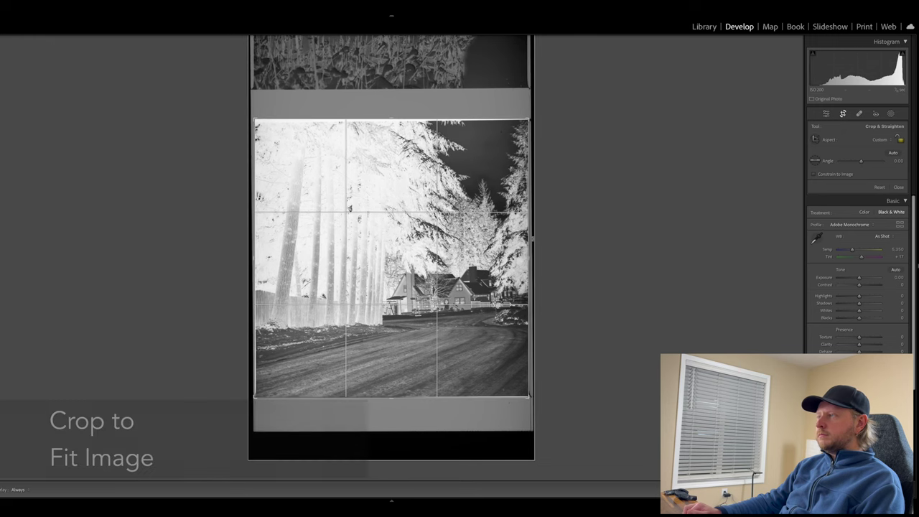
{"action": "left_click_drag", "start_coordinate": [533, 240], "coordinate": [533, 243]}
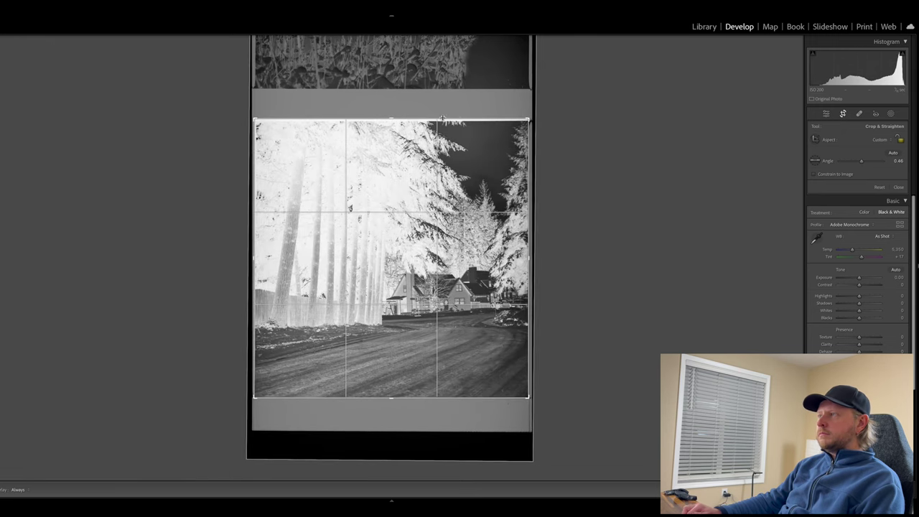
{"action": "left_click_drag", "start_coordinate": [389, 118], "coordinate": [390, 119]}
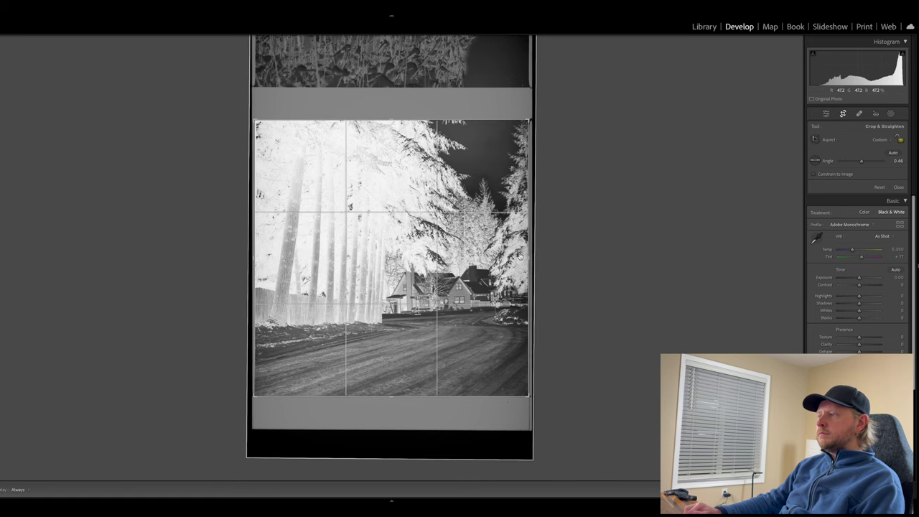
{"action": "key", "text": "r"}
{"action": "key", "text": "r"}
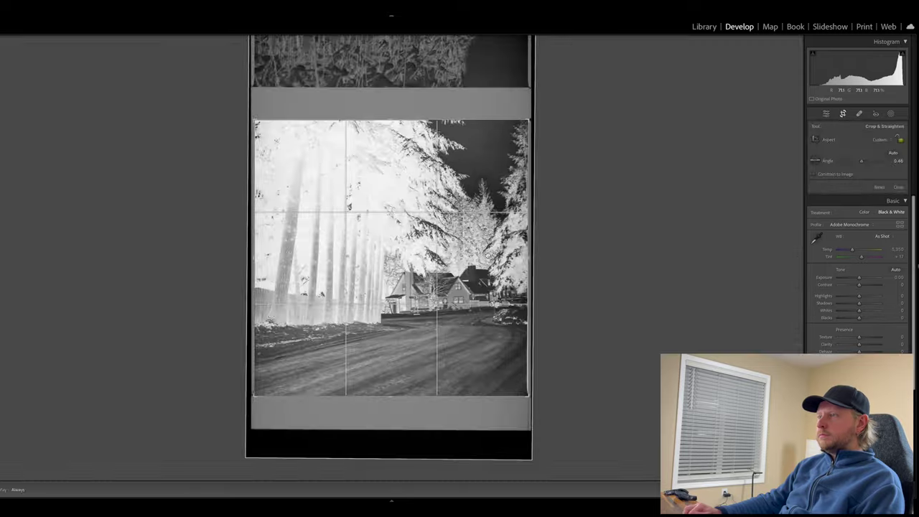
{"action": "key", "text": "r"}
{"action": "key", "text": "r"}
Constrain the road photo's crop to a 1 x 1 aspect and set its straightening angle to 0.36
{"action": "left_click", "coordinate": [880, 140]}
{"action": "left_click", "coordinate": [878, 152]}
{"action": "left_click_drag", "start_coordinate": [862, 161], "coordinate": [860, 161]}
{"action": "key", "text": "r"}
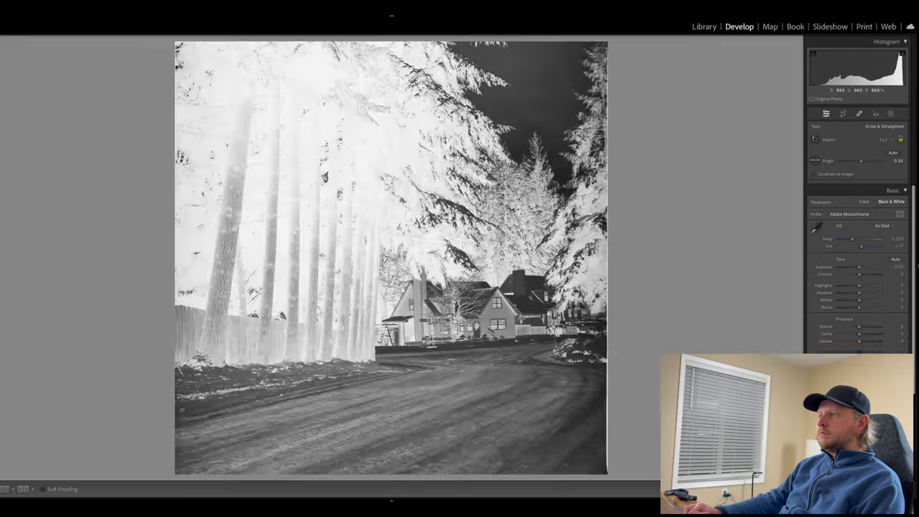
{"action": "key", "text": "r"}
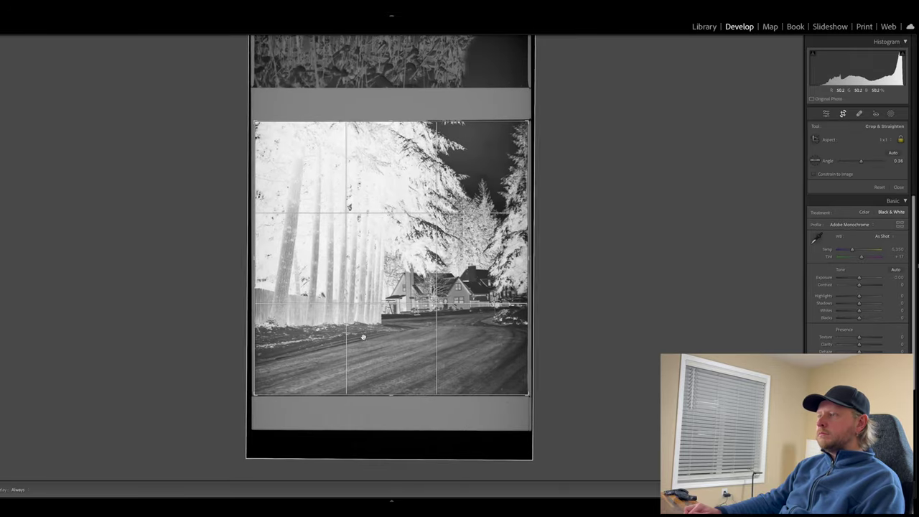
{"action": "key", "text": "r"}
Convert the second scan, the pond with cattails, to black and white and crop it to its image frame
{"action": "key", "text": "Right"}
{"action": "key", "text": "r"}
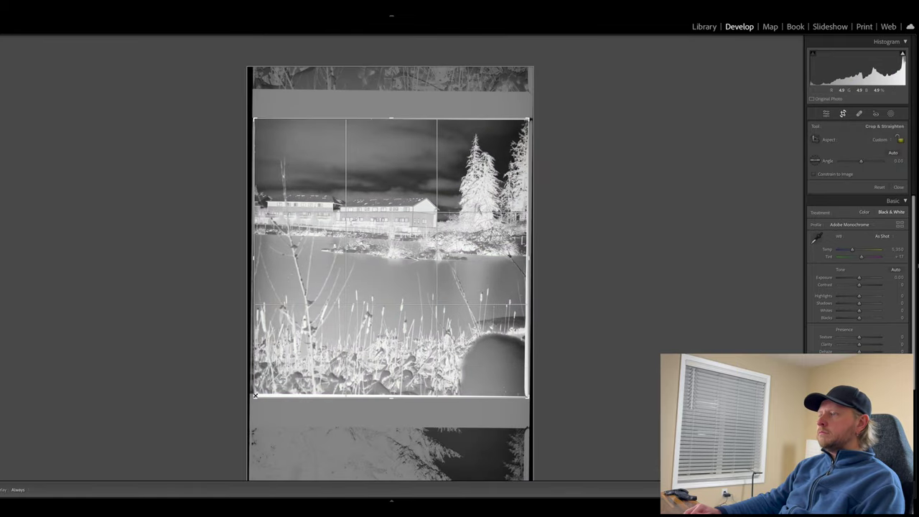
{"action": "left_click_drag", "start_coordinate": [255, 396], "coordinate": [528, 398]}
{"action": "key", "text": "r"}
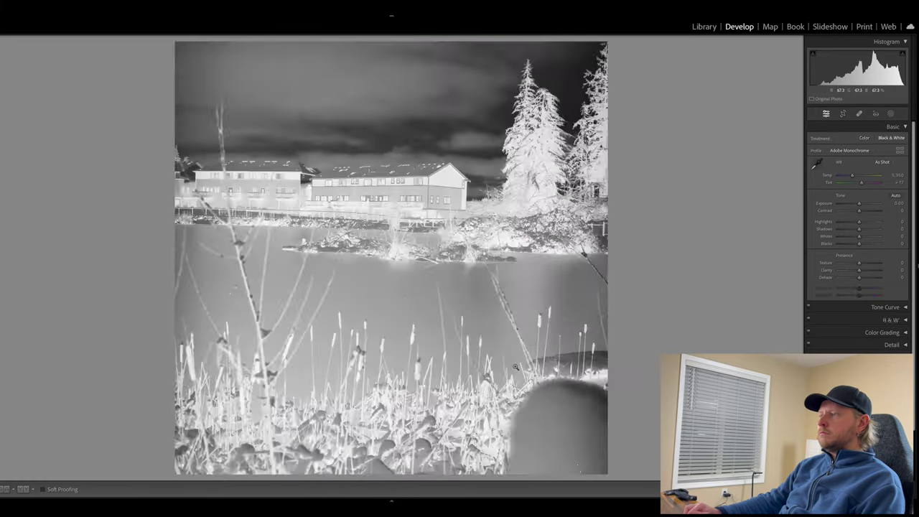
Crop the third scan, the reedy pond with tall trees, to a 1 x 1 frame straightened by -0.54
{"action": "key", "text": "Right"}
{"action": "key", "text": "r"}
{"action": "left_click_drag", "start_coordinate": [361, 447], "coordinate": [361, 397]}
{"action": "left_click_drag", "start_coordinate": [546, 279], "coordinate": [546, 279]}
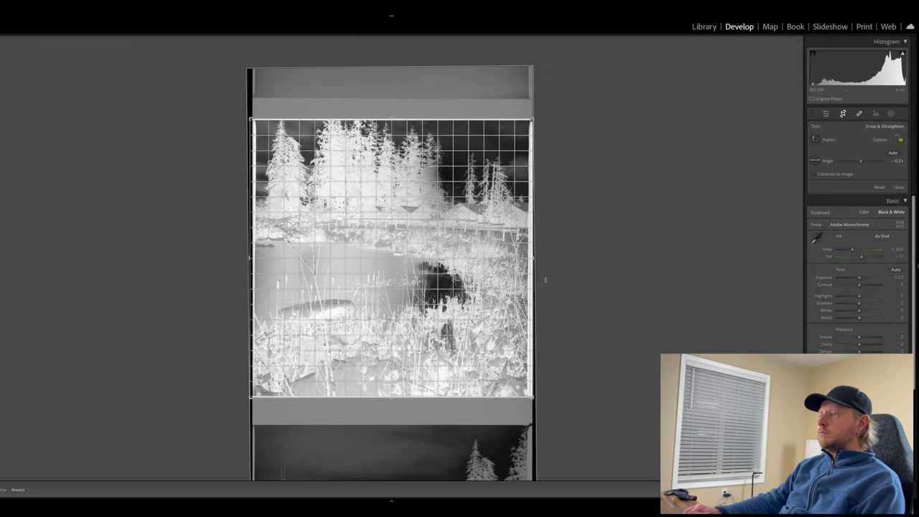
{"action": "key", "text": "shift+a"}
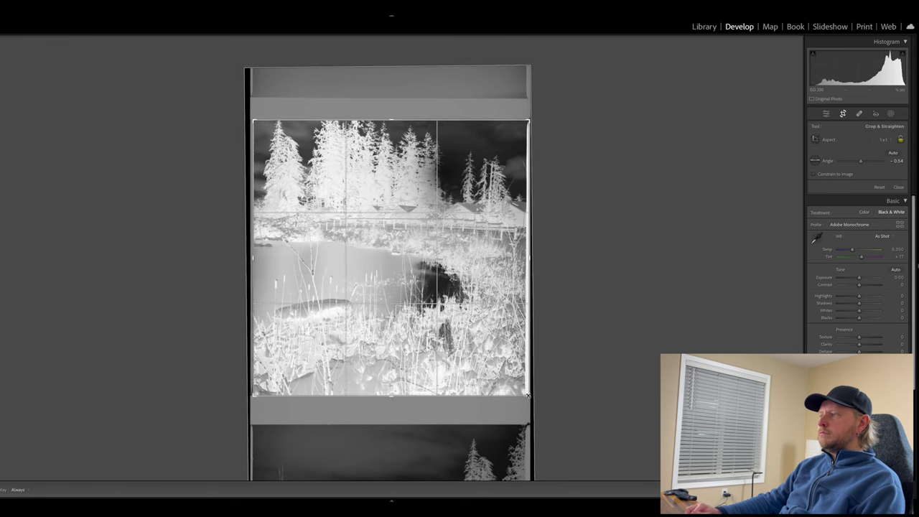
{"action": "key", "text": "r"}
Crop the fourth scan, the lake with the small boat, to a 1 x 1 frame straightened by -0.74
{"action": "key", "text": "Right"}
{"action": "key", "text": "r"}
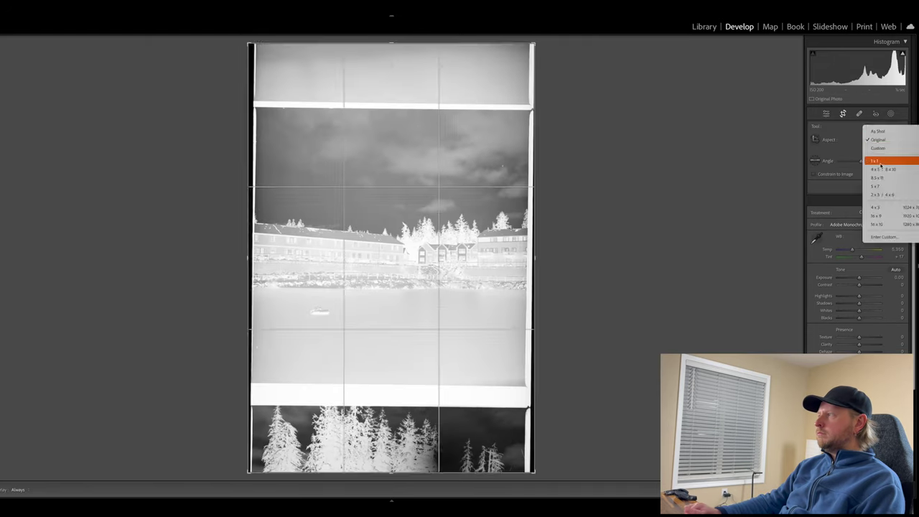
{"action": "left_click_drag", "start_coordinate": [290, 164], "coordinate": [290, 171]}
{"action": "left_click_drag", "start_coordinate": [546, 228], "coordinate": [545, 225]}
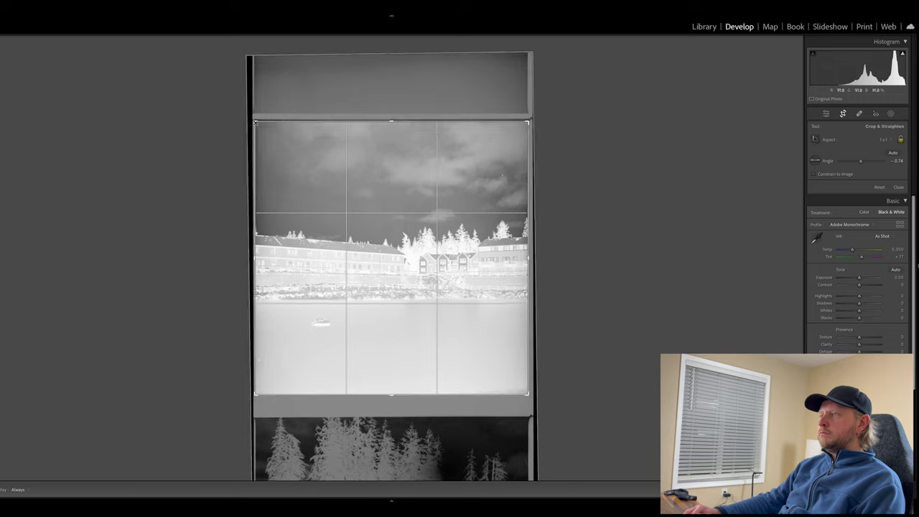
{"action": "key", "text": "r"}
Convert the fifth scan to black and white, crop it to its frame at 1 x 1 and straighten it slightly
{"action": "key", "text": "Right"}
{"action": "key", "text": "v"}
{"action": "key", "text": "r"}
{"action": "left_click", "coordinate": [884, 139]}
{"action": "left_click", "coordinate": [875, 161]}
{"action": "left_click_drag", "start_coordinate": [531, 117], "coordinate": [510, 163]}
{"action": "left_click_drag", "start_coordinate": [571, 220], "coordinate": [571, 217]}
{"action": "key", "text": "r"}
Convert the sixth scan, the overlapping waterfront houses, to black and white and crop it at 1 x 1, straightened by -0.85
{"action": "key", "text": "Right"}
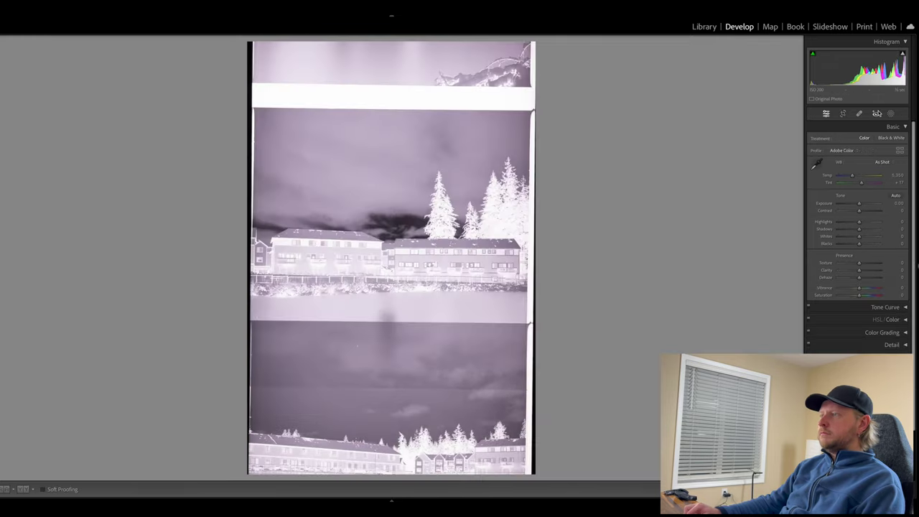
{"action": "key", "text": "r"}
{"action": "key", "text": "shift+a"}
{"action": "left_click_drag", "start_coordinate": [605, 168], "coordinate": [605, 165]}
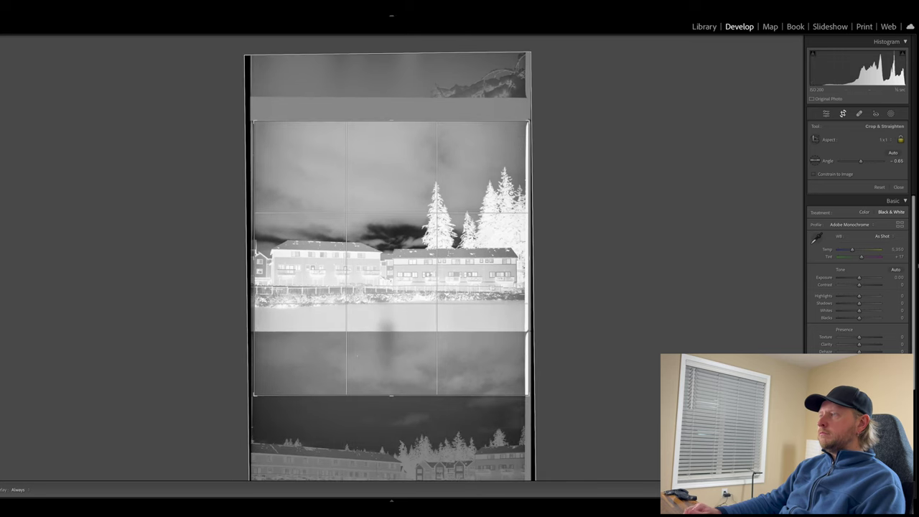
{"action": "left_click_drag", "start_coordinate": [481, 139], "coordinate": [484, 139]}
{"action": "left_click_drag", "start_coordinate": [530, 120], "coordinate": [524, 125]}
{"action": "key", "text": "r"}
Convert the seventh scan, the fir trees across the water, to black and white and crop it at 1 x 1, straightened by -0.58
{"action": "key", "text": "Right"}
{"action": "key", "text": "v"}
{"action": "key", "text": "r"}
{"action": "key", "text": "shift+a"}
{"action": "left_click_drag", "start_coordinate": [460, 168], "coordinate": [460, 195]}
{"action": "left_click_drag", "start_coordinate": [247, 260], "coordinate": [247, 265]}
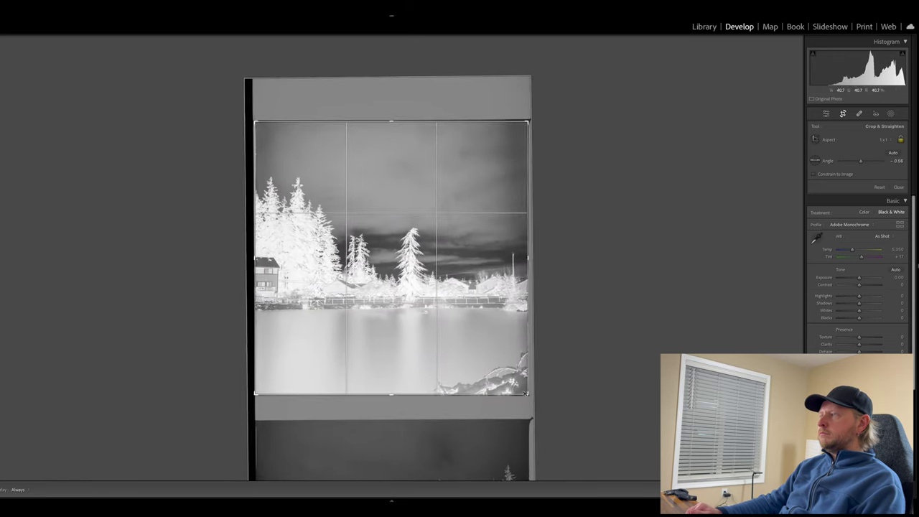
{"action": "key", "text": "r"}
Convert the eighth scan, the houses above the shoreline wall, to black and white, then crop it at 1 x 1 and straighten it
{"action": "key", "text": "Right"}
{"action": "key", "text": "v"}
{"action": "key", "text": "r"}
{"action": "left_click", "coordinate": [883, 139]}
{"action": "left_click", "coordinate": [875, 160]}
{"action": "left_click_drag", "start_coordinate": [534, 115], "coordinate": [527, 123]}
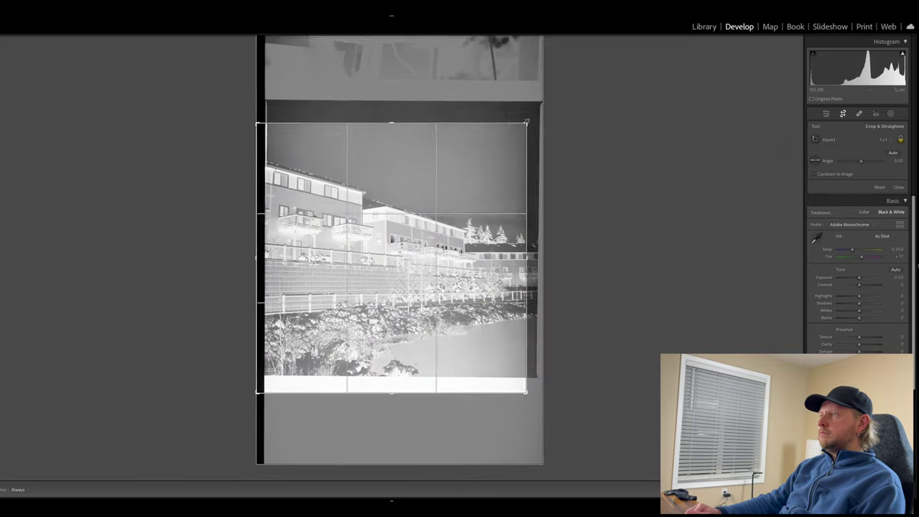
{"action": "left_click_drag", "start_coordinate": [390, 237], "coordinate": [378, 259]}
{"action": "left_click_drag", "start_coordinate": [524, 391], "coordinate": [525, 393]}
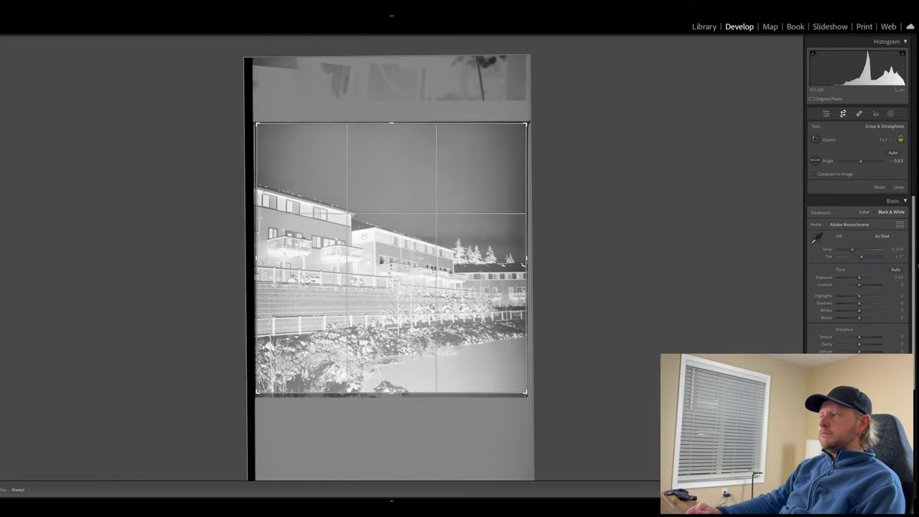
{"action": "key", "text": "r"}
Convert the ninth scan, the cat reaching for the grass stem, to black and white and crop it at 1 x 1, straightened by -1.05
{"action": "key", "text": "Right"}
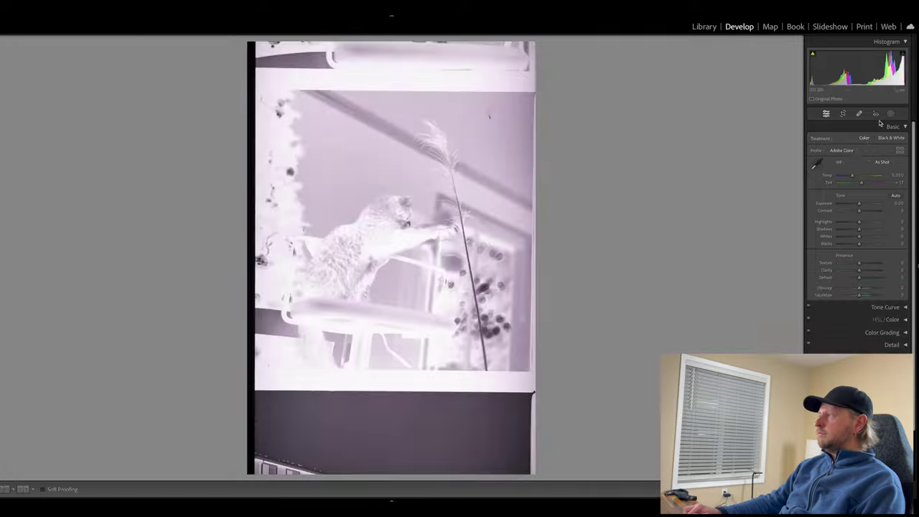
{"action": "key", "text": "v"}
{"action": "key", "text": "r"}
{"action": "left_click", "coordinate": [883, 139]}
{"action": "left_click", "coordinate": [875, 160]}
{"action": "left_click_drag", "start_coordinate": [533, 115], "coordinate": [523, 125]}
{"action": "left_click_drag", "start_coordinate": [389, 238], "coordinate": [371, 272]}
{"action": "left_click_drag", "start_coordinate": [546, 231], "coordinate": [545, 225]}
{"action": "left_click_drag", "start_coordinate": [259, 390], "coordinate": [252, 394]}
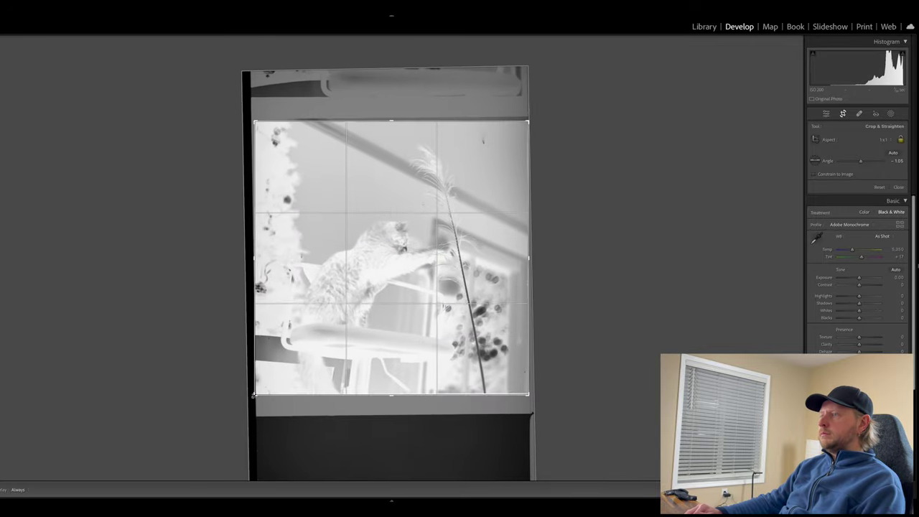
Crop the tenth scan, the cat sitting beside the Christmas tree, to a 1 x 1 frame straightened by -0.82
{"action": "key", "text": "Right"}
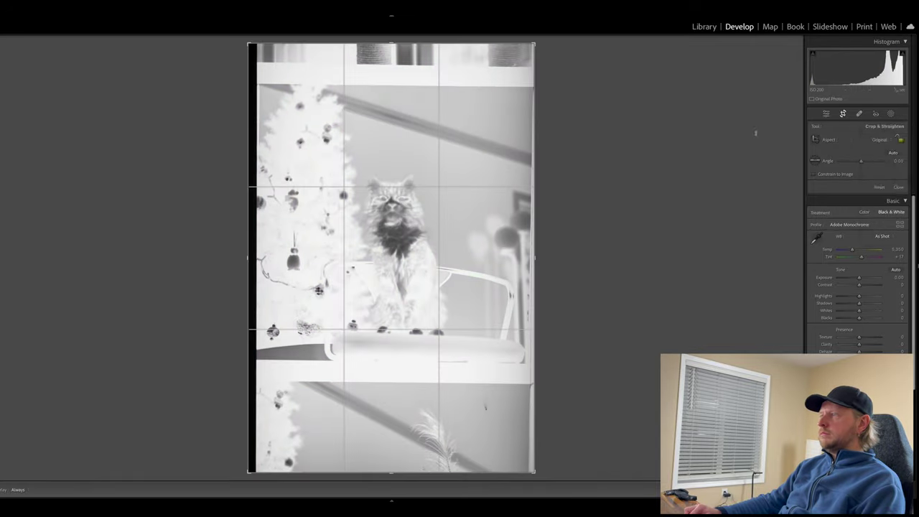
{"action": "left_click", "coordinate": [883, 139]}
{"action": "left_click", "coordinate": [875, 160]}
{"action": "left_click_drag", "start_coordinate": [533, 114], "coordinate": [525, 123]}
{"action": "left_click_drag", "start_coordinate": [390, 237], "coordinate": [384, 275]}
{"action": "left_click_drag", "start_coordinate": [545, 231], "coordinate": [546, 229]}
{"action": "left_click_drag", "start_coordinate": [253, 396], "coordinate": [259, 390]}
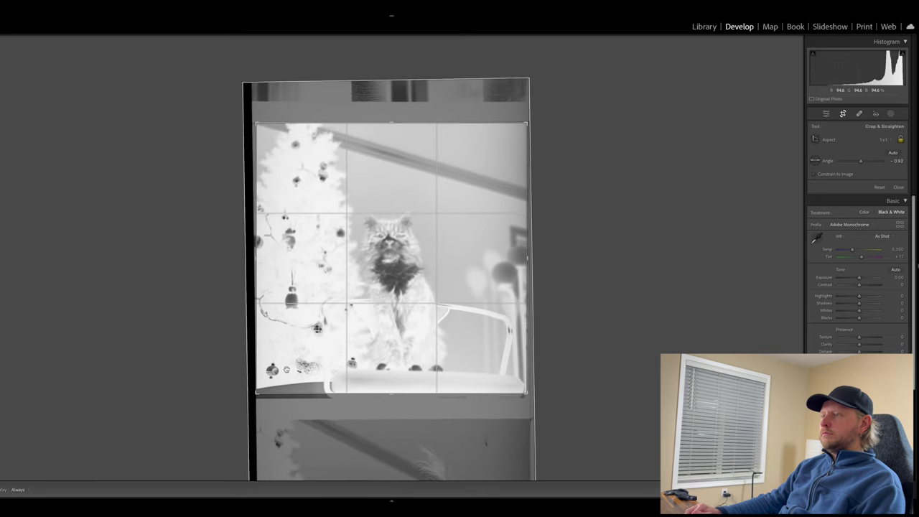
{"action": "key", "text": "Return"}
Trim the film borders from the eleventh scan, the overlapping cat exposures, with a free-aspect crop straightened by -0.70
{"action": "key", "text": "Right"}
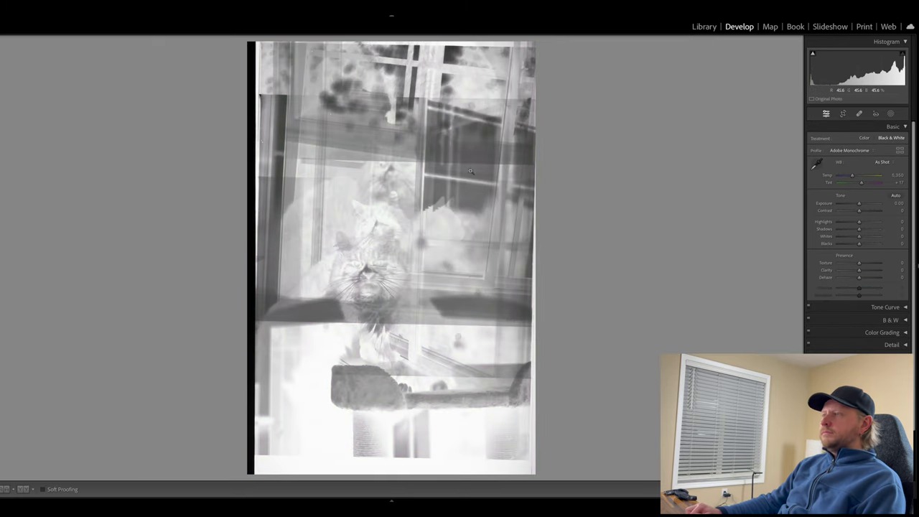
{"action": "key", "text": "r"}
{"action": "left_click_drag", "start_coordinate": [545, 231], "coordinate": [546, 228]}
{"action": "left_click_drag", "start_coordinate": [391, 470], "coordinate": [391, 460]}
{"action": "left_click_drag", "start_coordinate": [250, 258], "coordinate": [255, 258]}
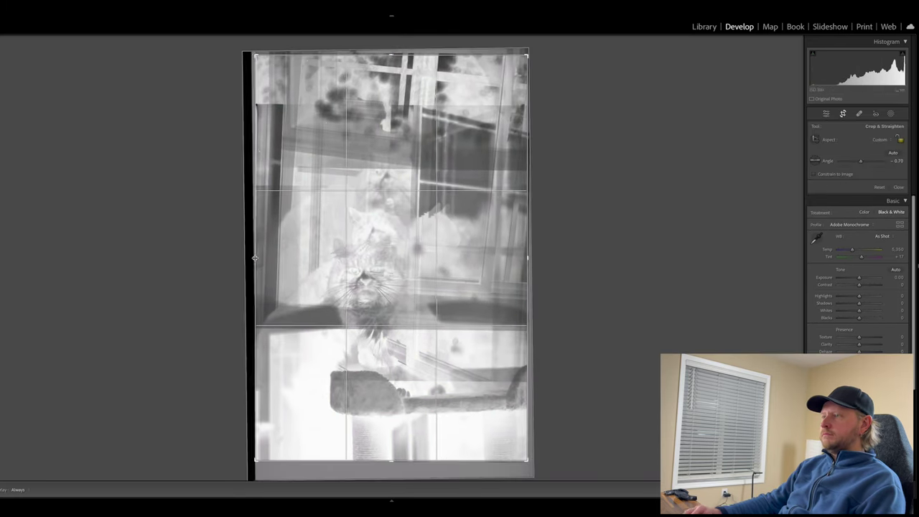
{"action": "key", "text": "Return"}
Convert the twelfth scan to black and white, straighten it and crop away the black film edge
{"action": "key", "text": "Right"}
{"action": "key", "text": "v"}
{"action": "key", "text": "r"}
{"action": "left_click_drag", "start_coordinate": [562, 137], "coordinate": [562, 141]}
{"action": "left_click_drag", "start_coordinate": [254, 258], "coordinate": [262, 257]}
{"action": "key", "text": "Return"}
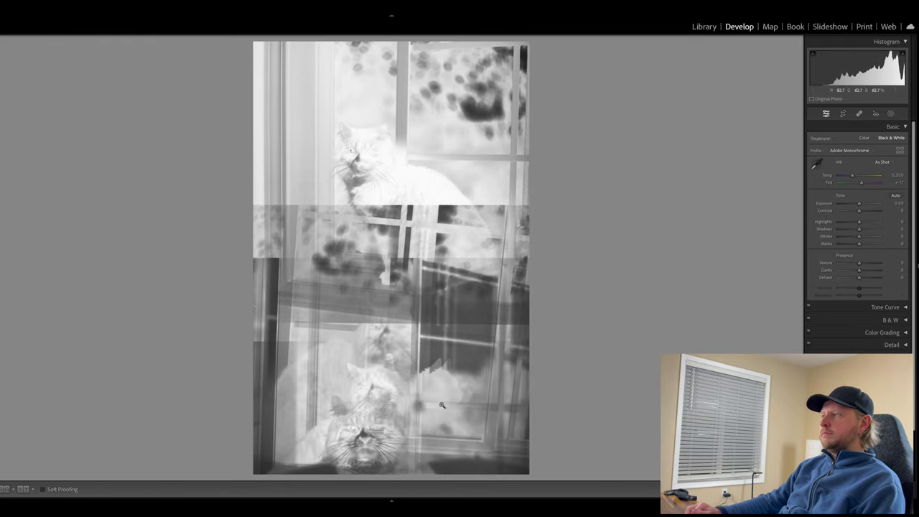
Return to the grid of scans, select all 12 photos and open them in Negative Lab Pro
{"action": "key", "text": "g"}
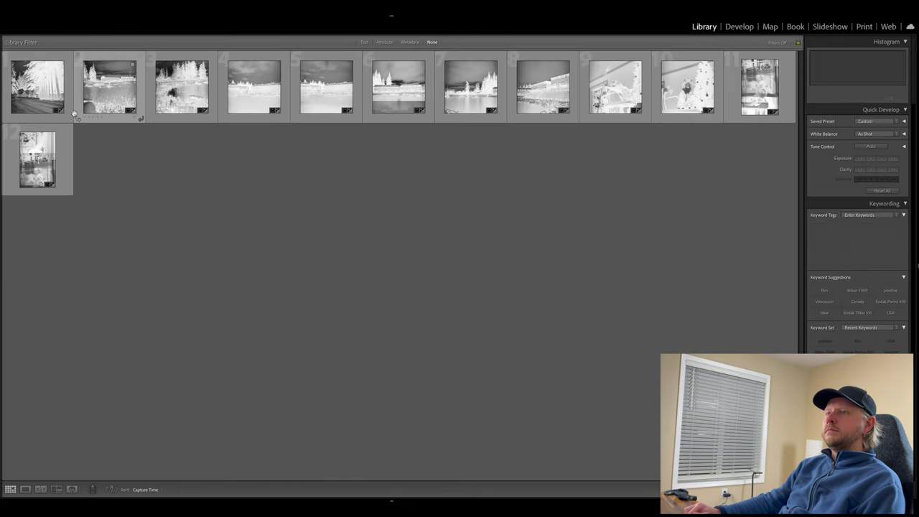
{"action": "left_click", "coordinate": [60, 108]}
{"action": "key", "text": "ctrl+a"}
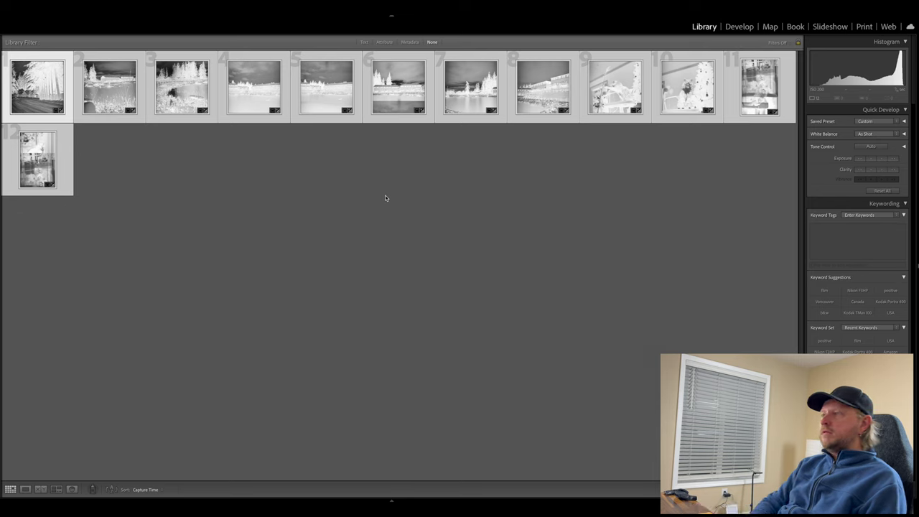
{"action": "key", "text": "ctrl+n"}
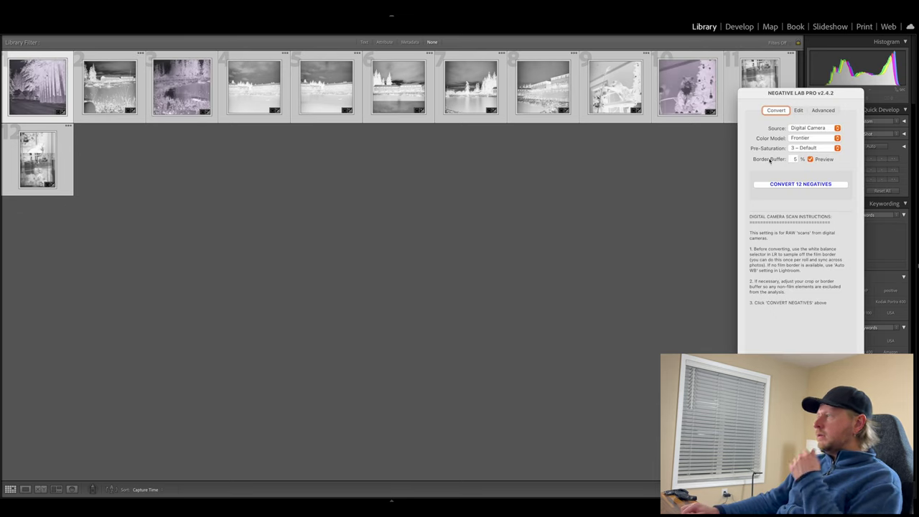
Set the Negative Lab Pro color model to B+W and convert the 12 negatives
{"action": "left_click", "coordinate": [826, 140]}
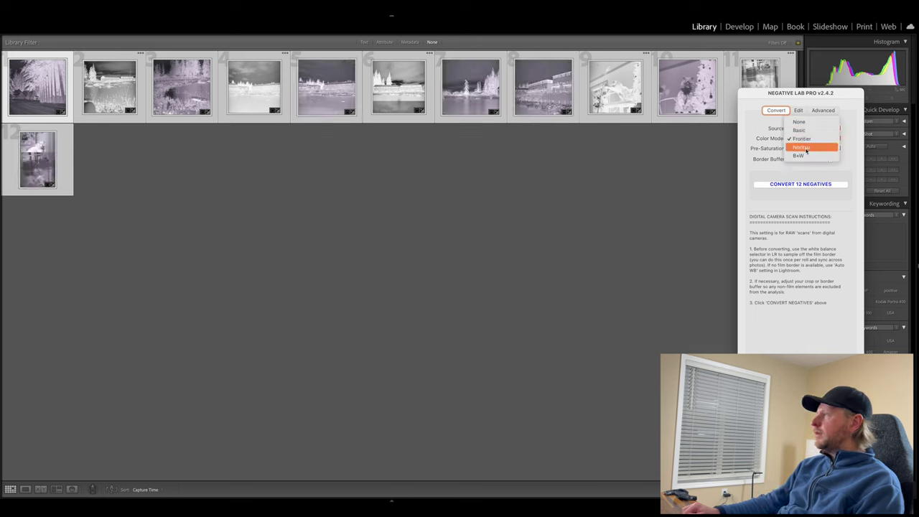
{"action": "left_click", "coordinate": [801, 157]}
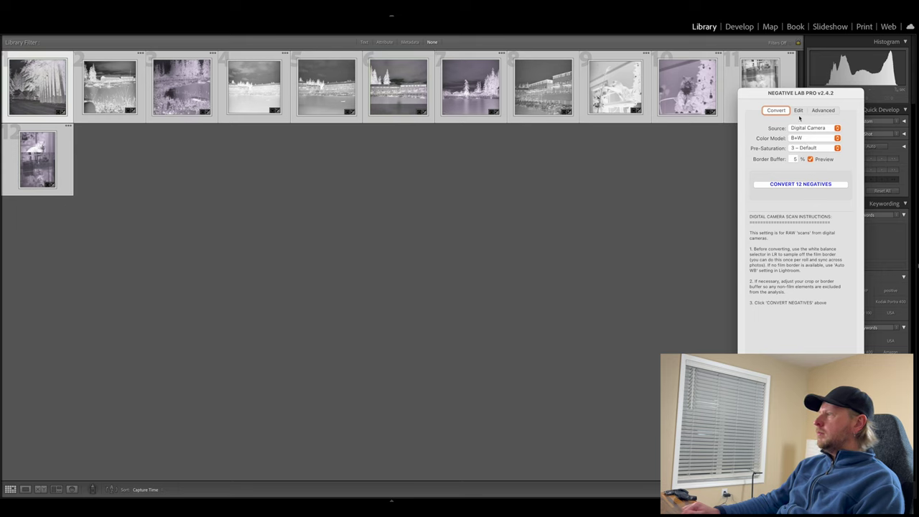
{"action": "left_click", "coordinate": [795, 185]}
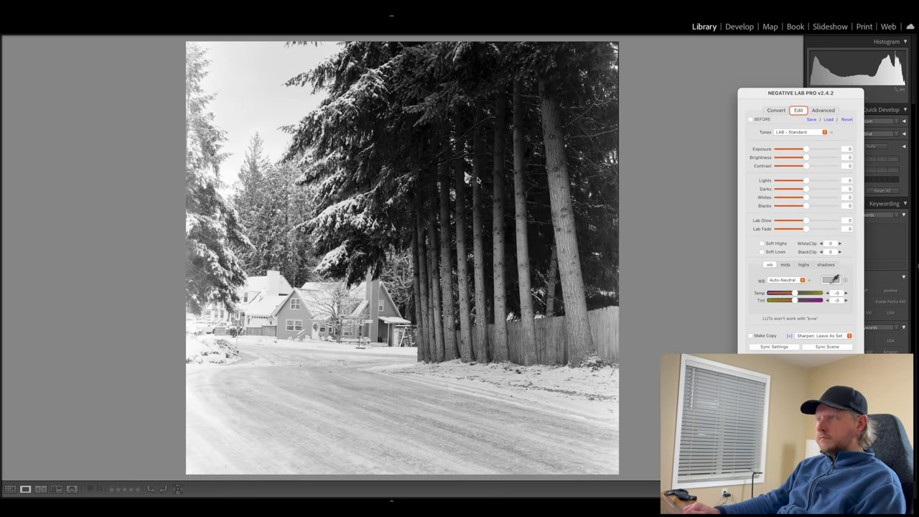
Set the conversion's tone profile to LINEAR and its sharpening to Lab
{"action": "left_click", "coordinate": [800, 132]}
{"action": "left_click", "coordinate": [795, 188]}
{"action": "left_click", "coordinate": [822, 110]}
{"action": "left_click", "coordinate": [797, 110]}
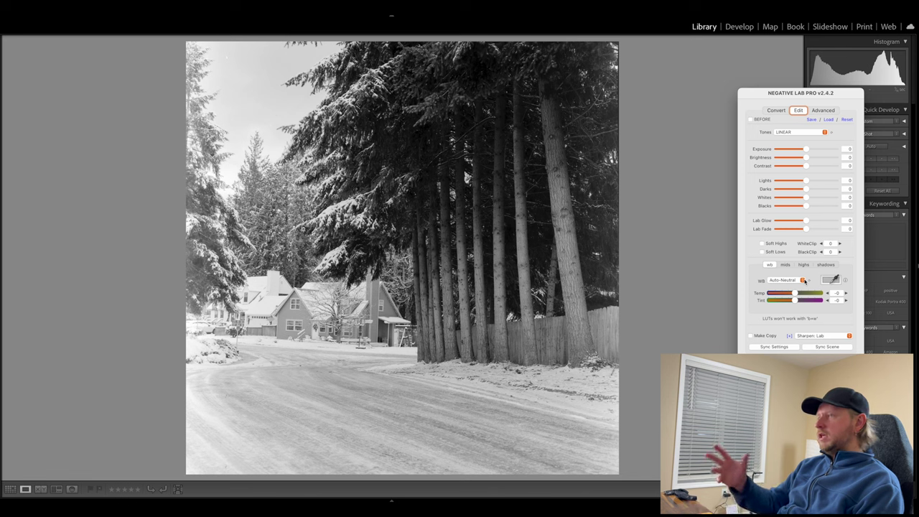
Keep Lab as the conversion's sharpening and page through the converted photos to examine their tones
{"action": "left_click", "coordinate": [829, 335]}
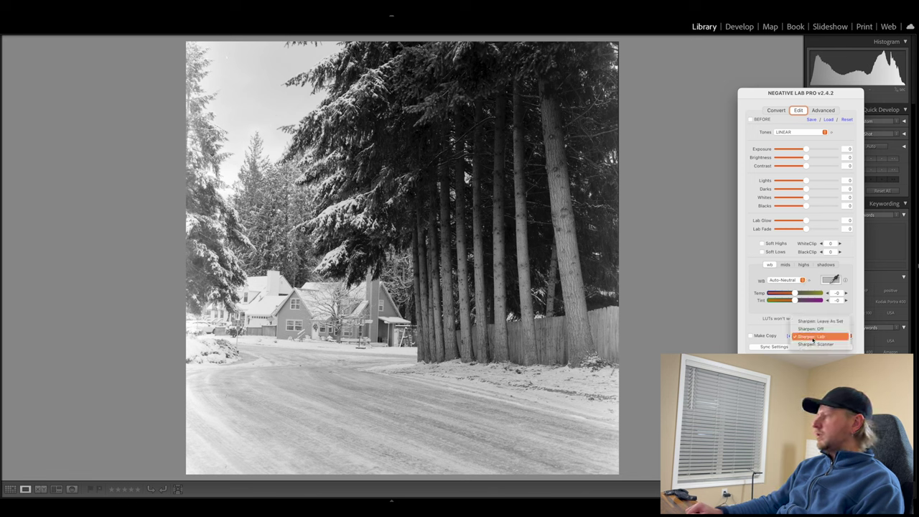
{"action": "left_click", "coordinate": [808, 336]}
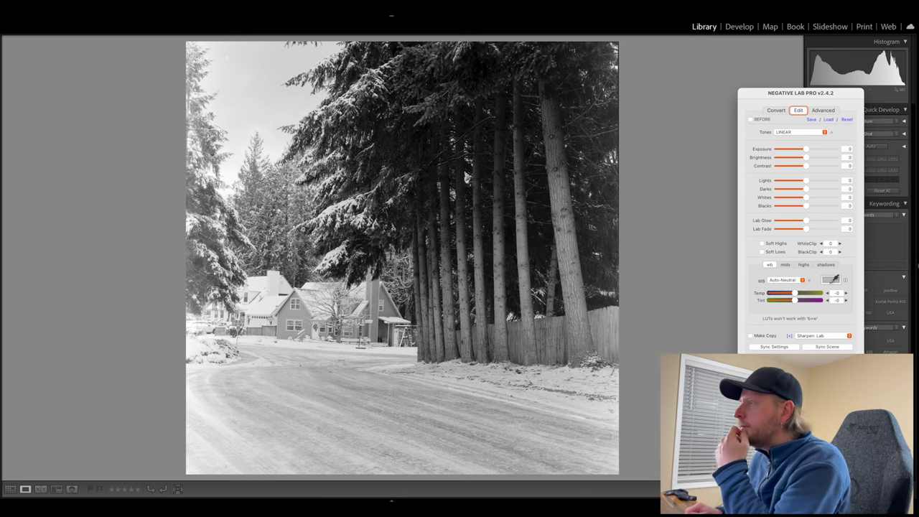
{"action": "key", "text": "Right"}
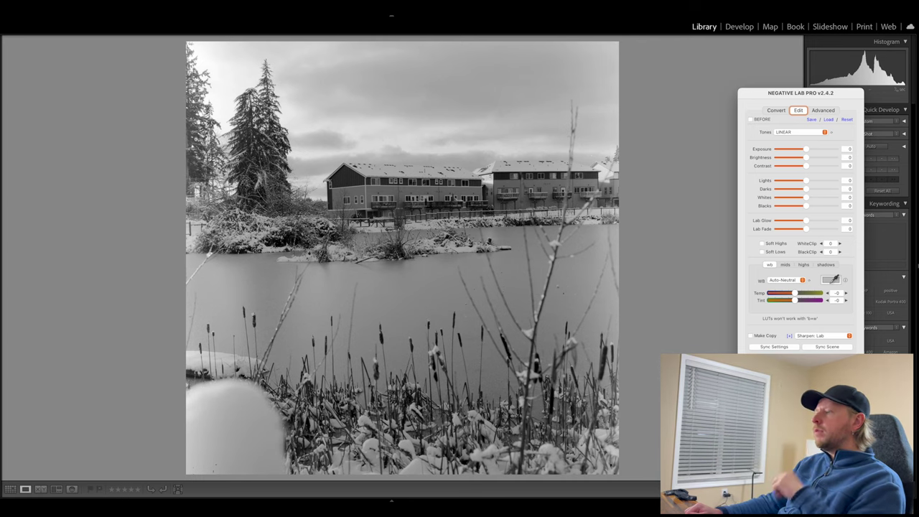
{"action": "key", "text": "Right"}
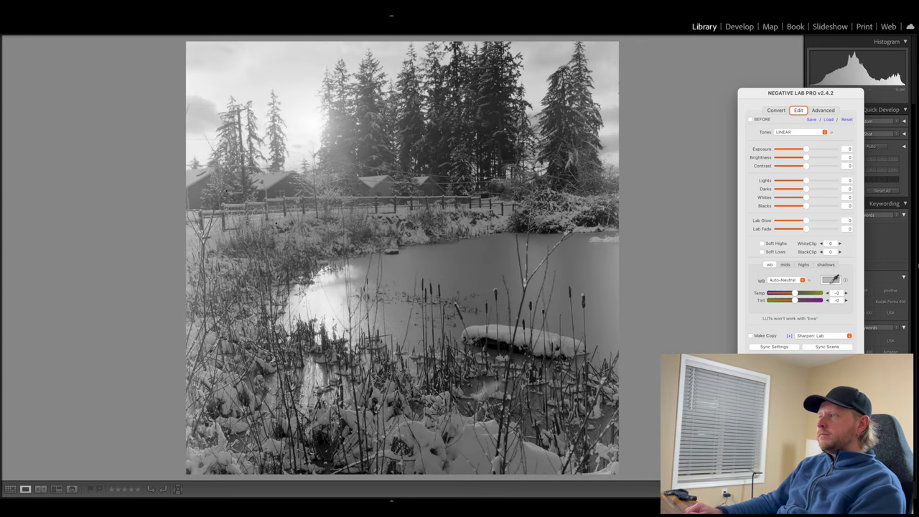
{"action": "key", "text": "Left"}
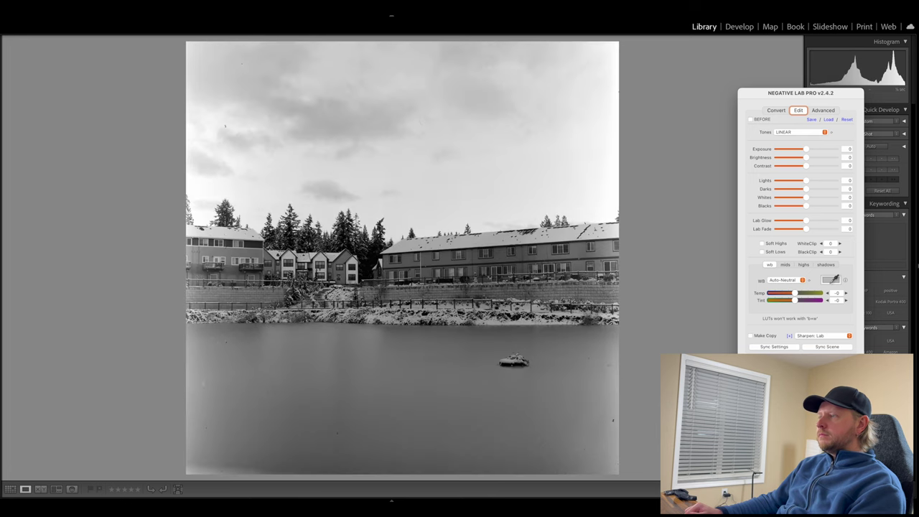
{"action": "key", "text": "Right"}
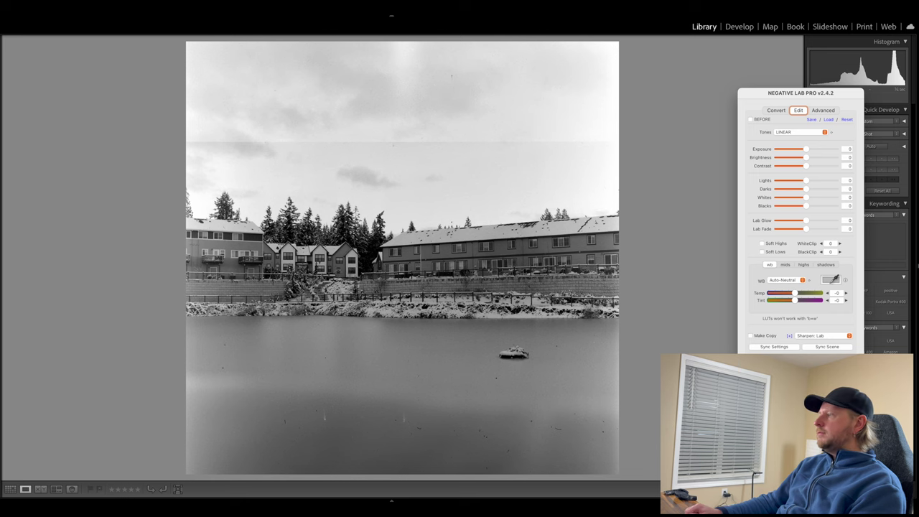
{"action": "key", "text": "Right"}
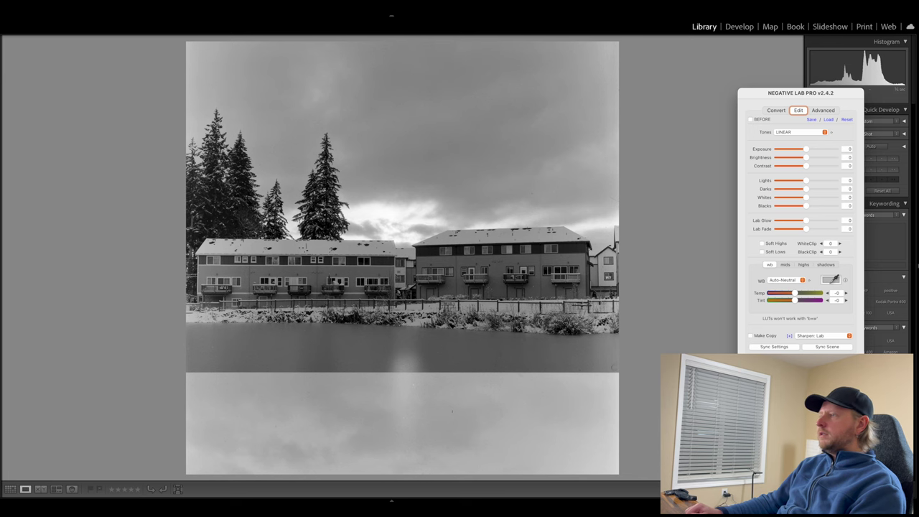
{"action": "key", "text": "Right"}
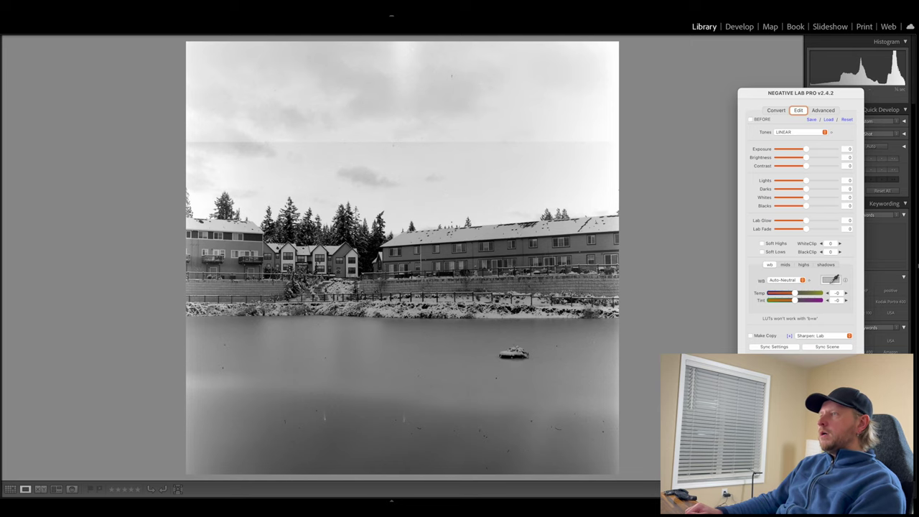
{"action": "key", "text": "Right"}
{"action": "key", "text": "Right"}
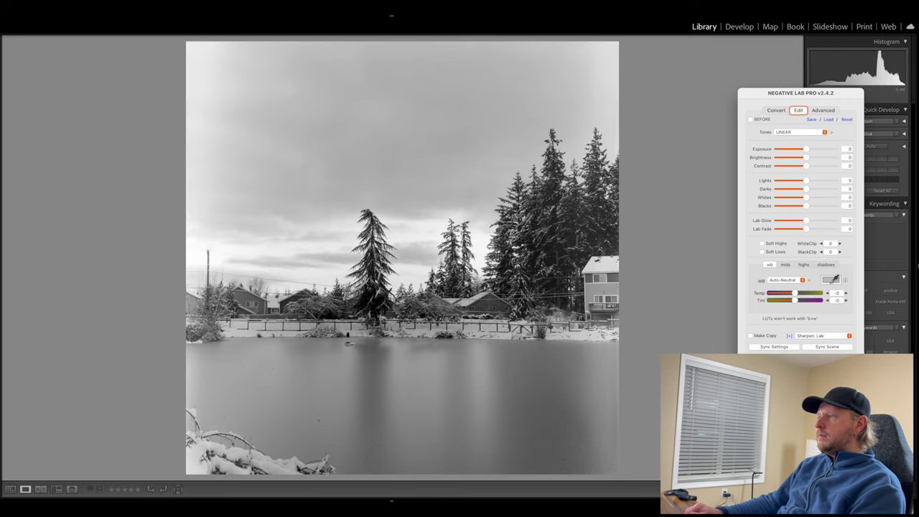
{"action": "key", "text": "Right"}
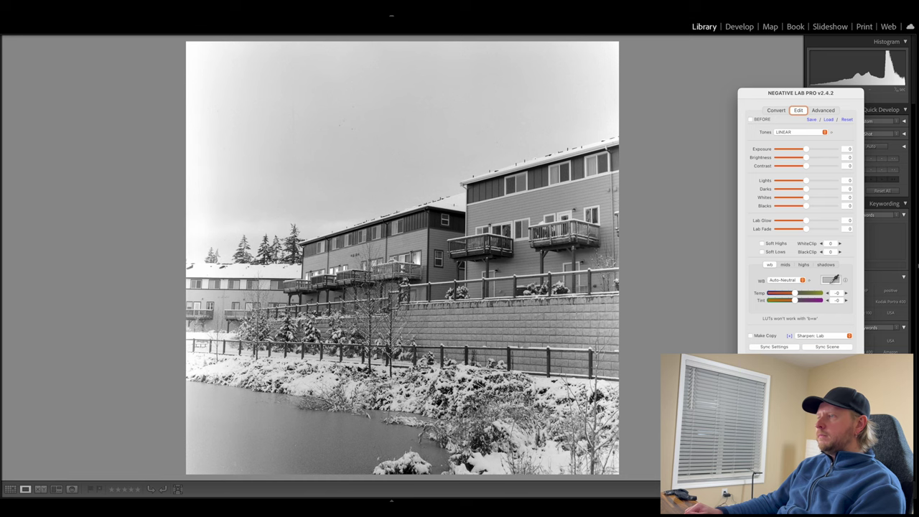
{"action": "key", "text": "Right"}
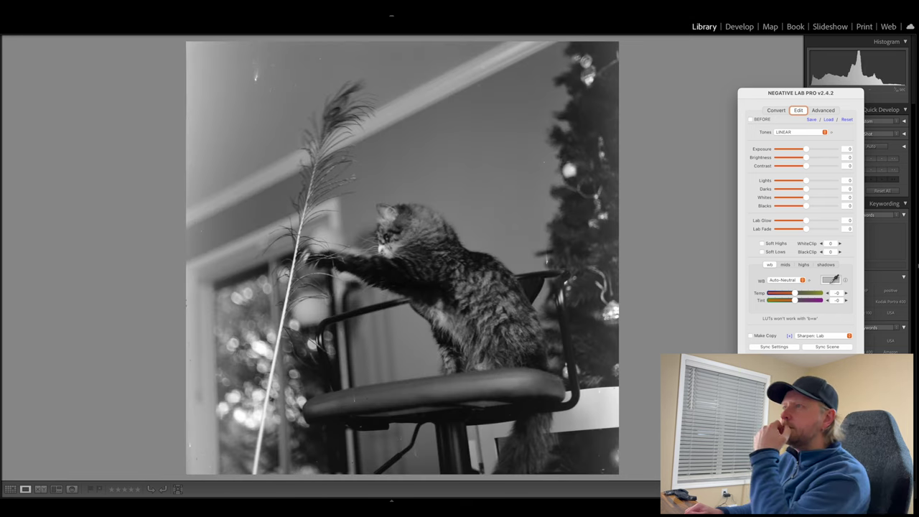
{"action": "key", "text": "Right"}
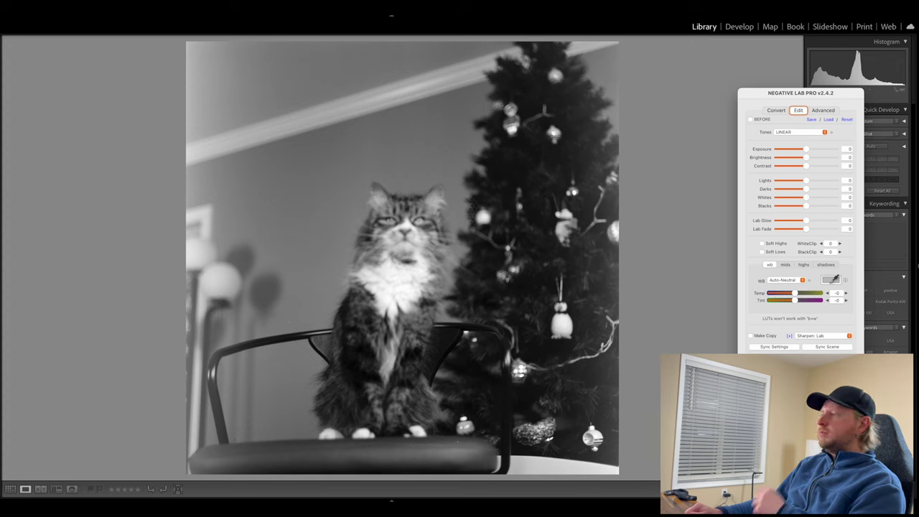
{"action": "key", "text": "Right"}
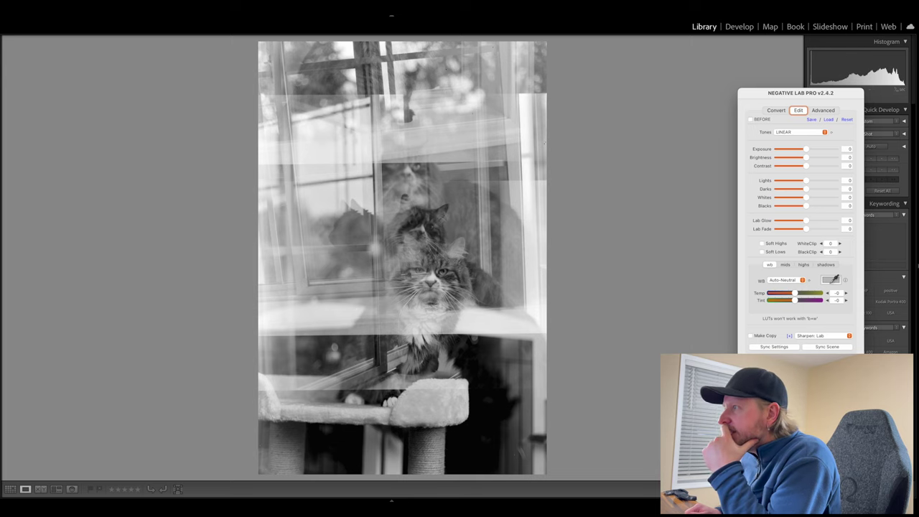
{"action": "key", "text": "Right"}
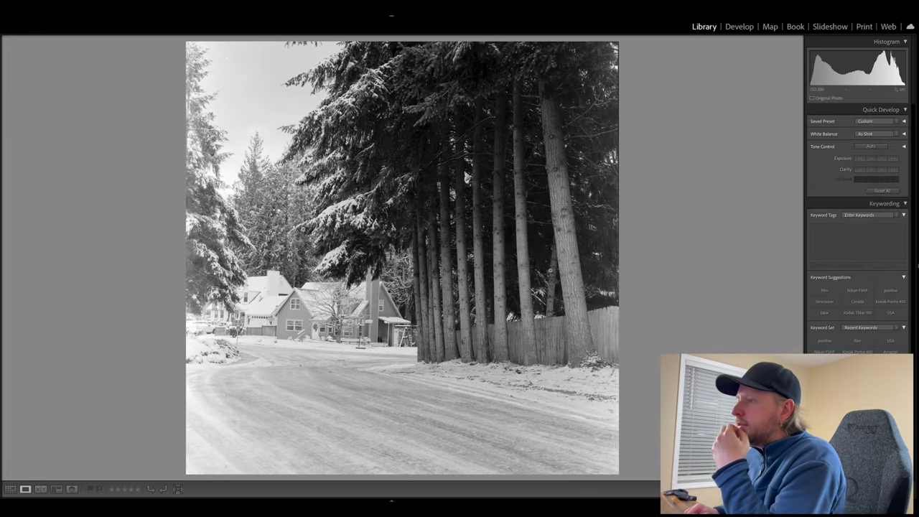
Compare the suburban house photo side by side with the snowy tree-lined street photo, magnified, and examine fine detail across both frames
{"action": "key", "text": "Right"}
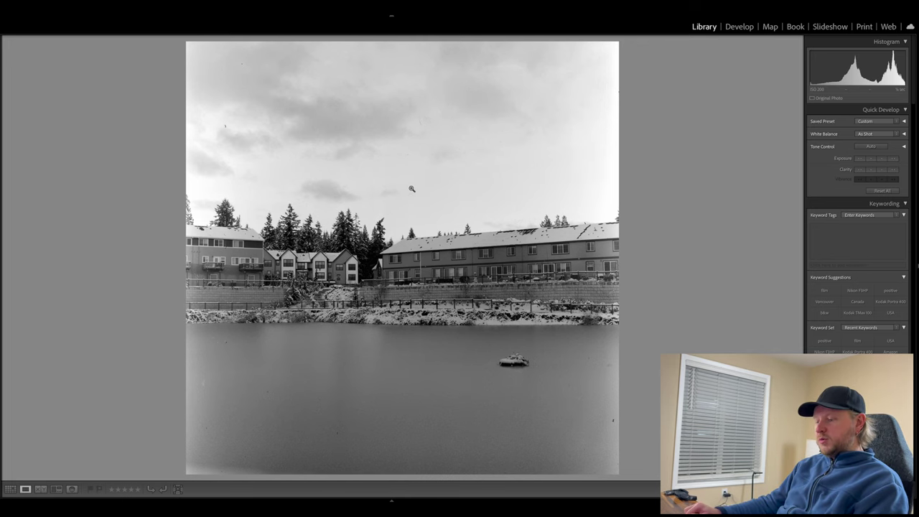
{"action": "key", "text": "c"}
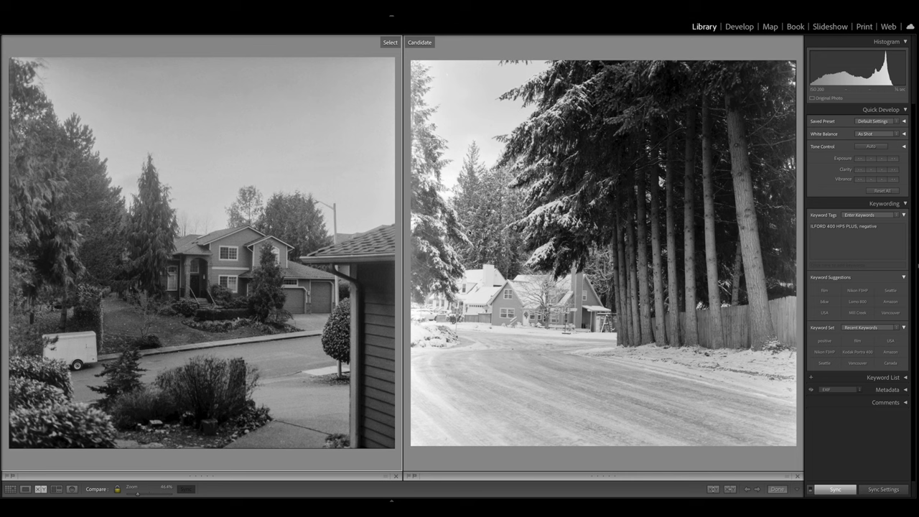
{"action": "left_click", "coordinate": [623, 254]}
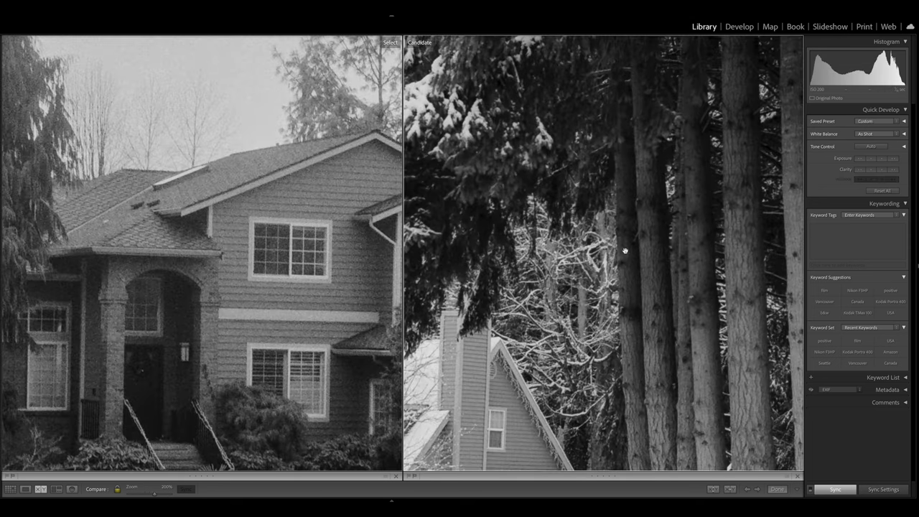
{"action": "left_click_drag", "start_coordinate": [634, 252], "coordinate": [619, 79]}
{"action": "left_click_drag", "start_coordinate": [599, 266], "coordinate": [601, 48]}
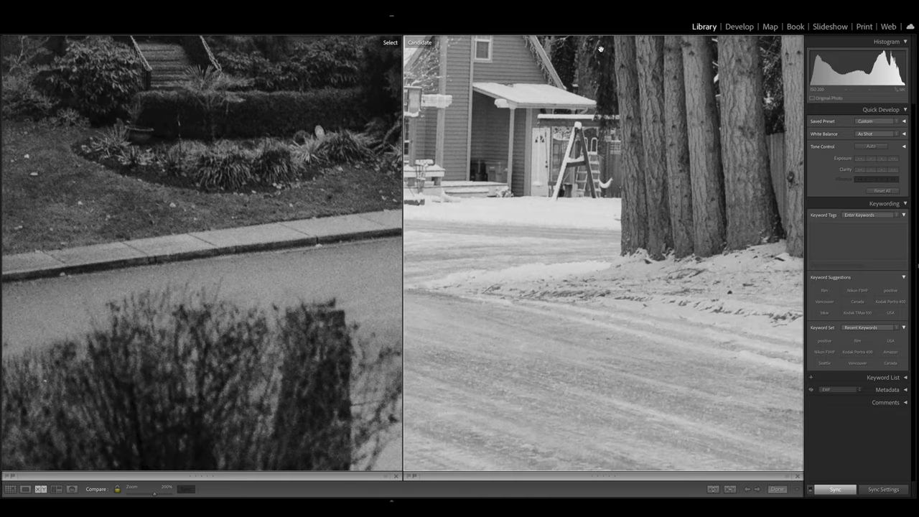
{"action": "left_click_drag", "start_coordinate": [607, 106], "coordinate": [590, 305]}
{"action": "left_click_drag", "start_coordinate": [674, 296], "coordinate": [557, 314]}
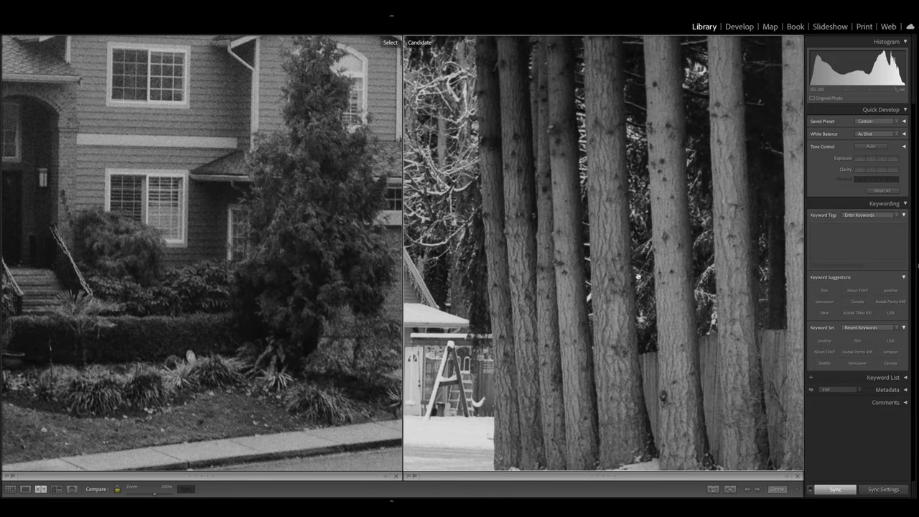
{"action": "left_click_drag", "start_coordinate": [580, 252], "coordinate": [712, 368]}
{"action": "left_click_drag", "start_coordinate": [644, 313], "coordinate": [744, 364]}
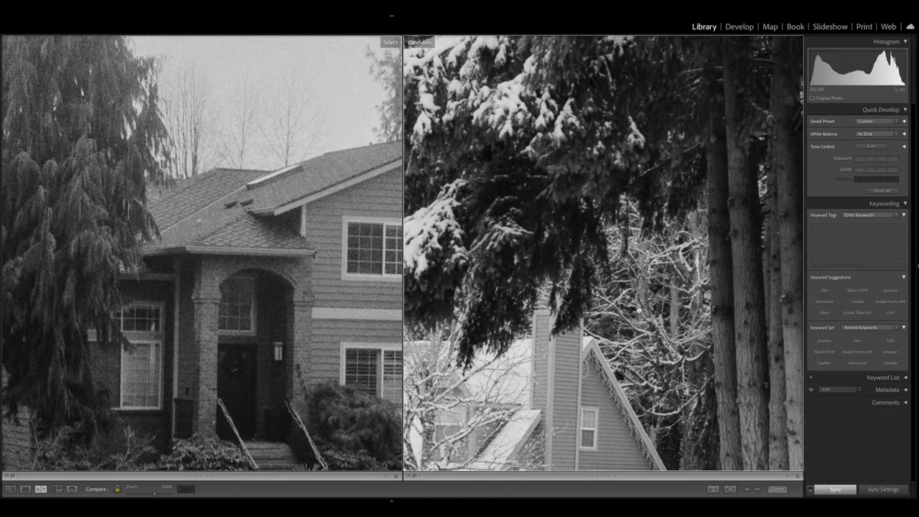
{"action": "left_click_drag", "start_coordinate": [588, 279], "coordinate": [722, 187]}
{"action": "left_click_drag", "start_coordinate": [609, 236], "coordinate": [683, 157]}
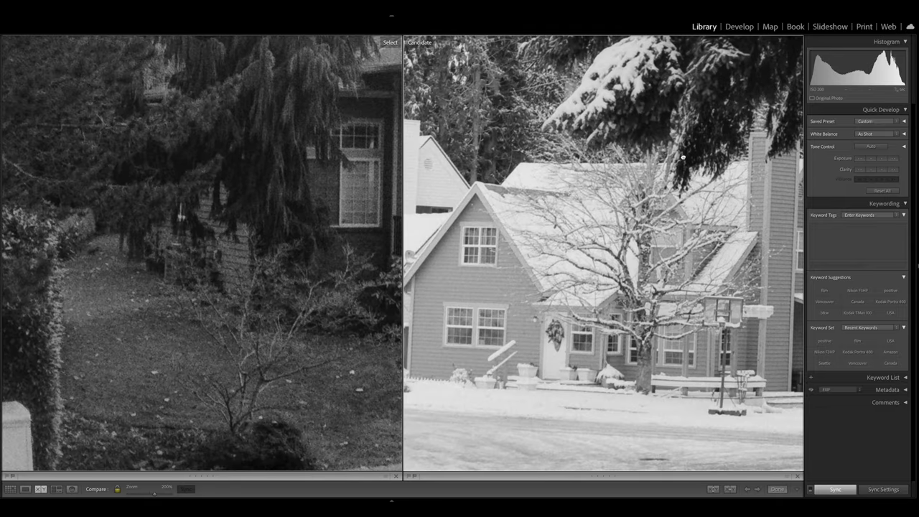
{"action": "left_click_drag", "start_coordinate": [574, 279], "coordinate": [626, 409]}
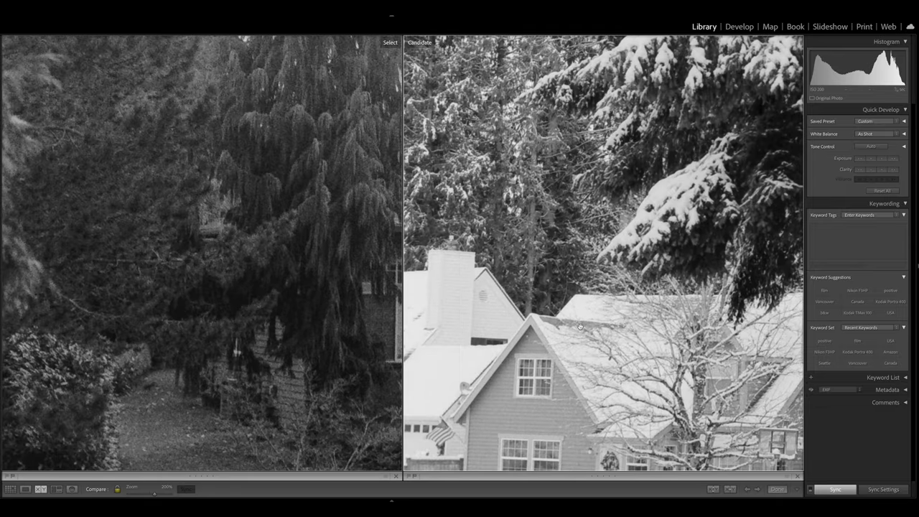
{"action": "left_click_drag", "start_coordinate": [581, 327], "coordinate": [533, 460]}
{"action": "left_click_drag", "start_coordinate": [558, 348], "coordinate": [477, 359]}
{"action": "left_click_drag", "start_coordinate": [587, 345], "coordinate": [501, 213]}
{"action": "left_click_drag", "start_coordinate": [668, 303], "coordinate": [547, 131]}
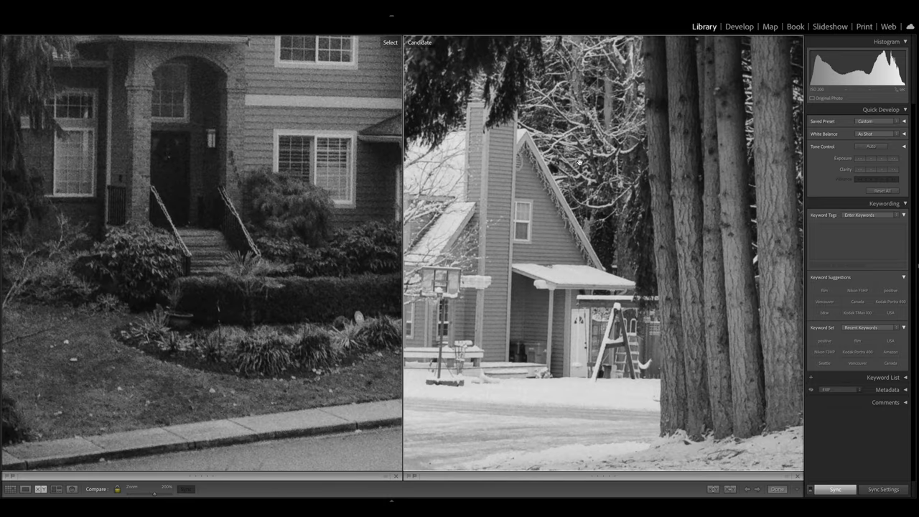
{"action": "left_click_drag", "start_coordinate": [593, 189], "coordinate": [496, 86]}
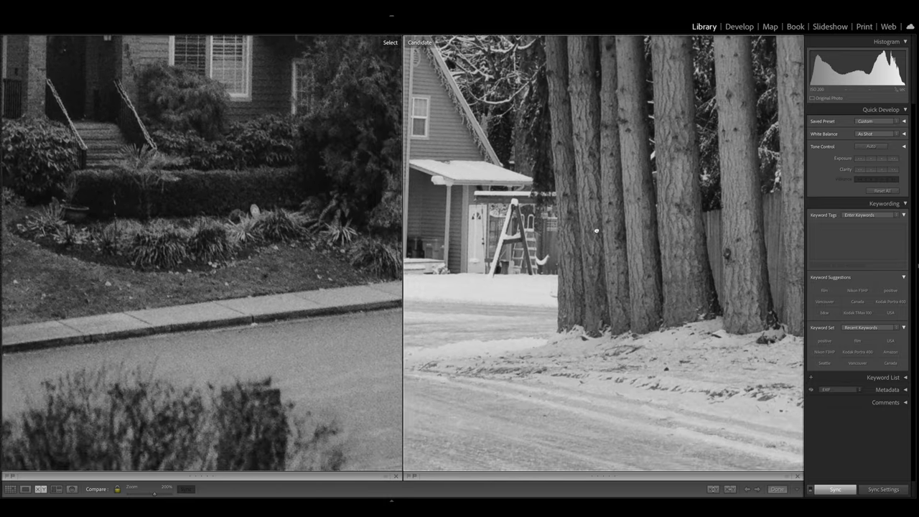
{"action": "left_click_drag", "start_coordinate": [596, 231], "coordinate": [547, 143]}
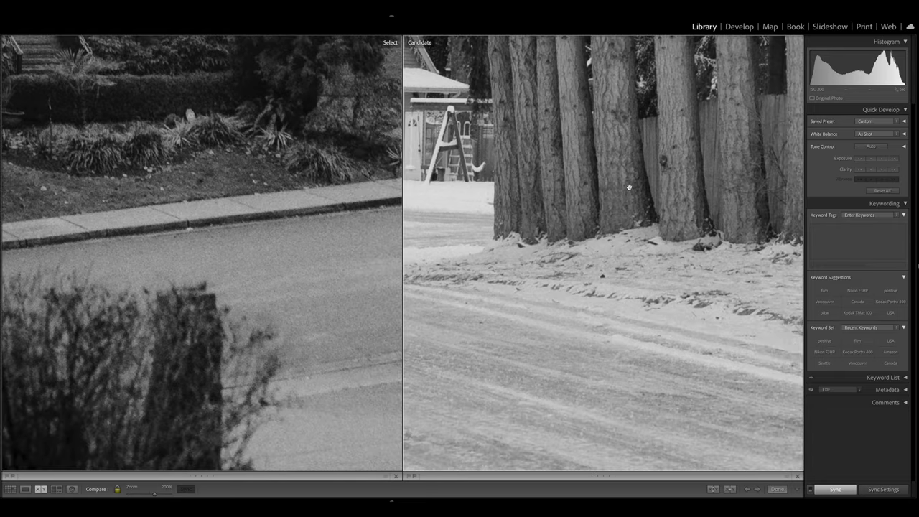
{"action": "left_click_drag", "start_coordinate": [629, 186], "coordinate": [474, 212]}
{"action": "left_click_drag", "start_coordinate": [671, 252], "coordinate": [501, 406]}
{"action": "left_click", "coordinate": [607, 323]}
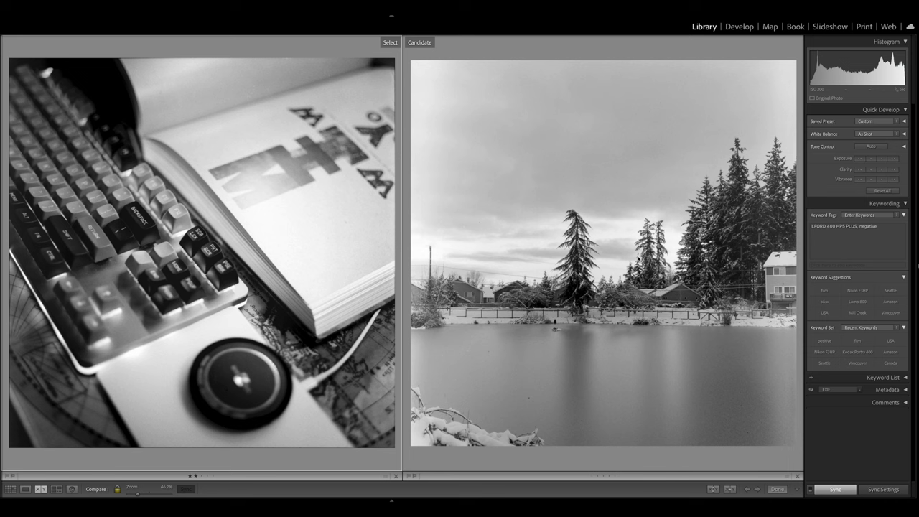
Magnify the comparison of the keyboard photo and the snowy pond photo, and examine the keycaps against the lone conifer and sky
{"action": "left_click", "coordinate": [352, 242]}
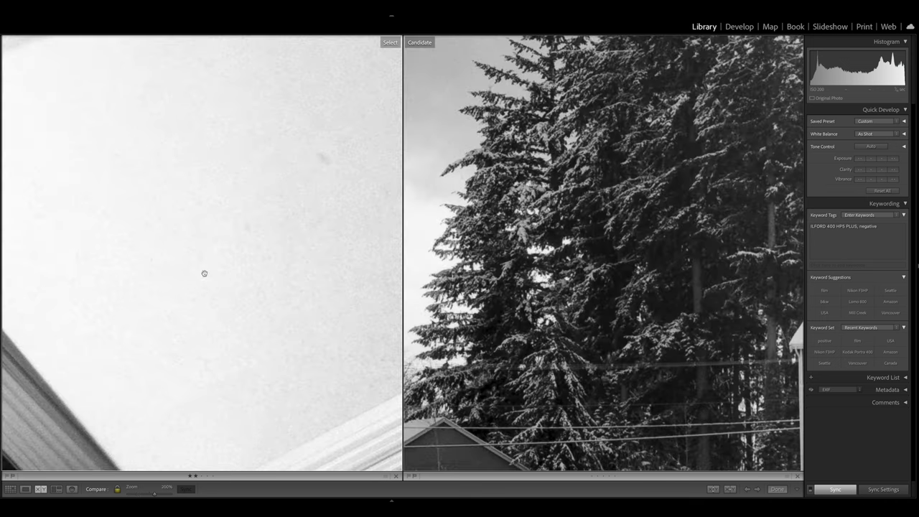
{"action": "left_click_drag", "start_coordinate": [193, 278], "coordinate": [431, 178]}
{"action": "left_click_drag", "start_coordinate": [12, 307], "coordinate": [346, 364]}
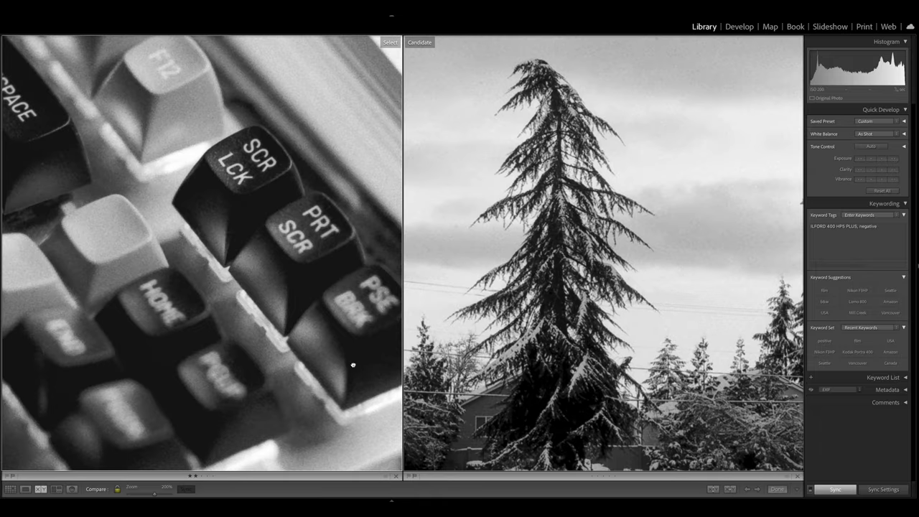
{"action": "left_click_drag", "start_coordinate": [195, 299], "coordinate": [269, 441]}
{"action": "left_click_drag", "start_coordinate": [213, 323], "coordinate": [327, 215]}
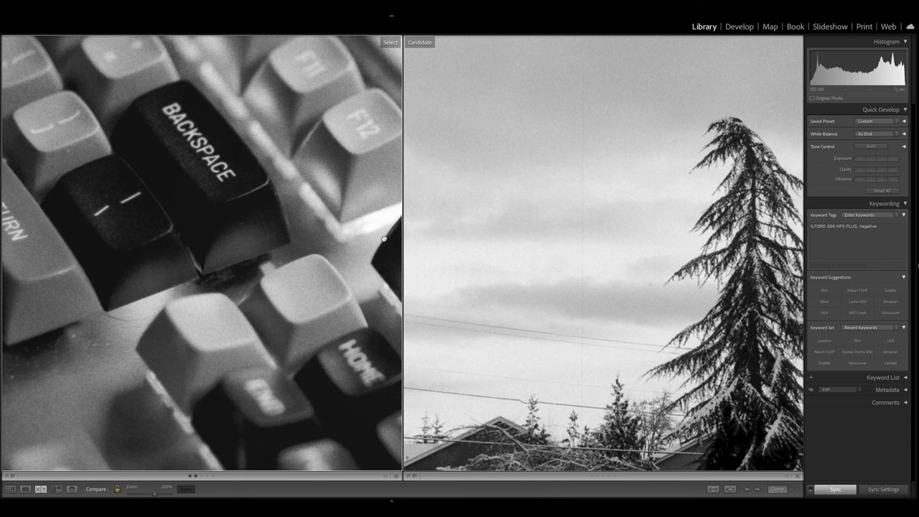
{"action": "left_click_drag", "start_coordinate": [298, 260], "coordinate": [196, 422]}
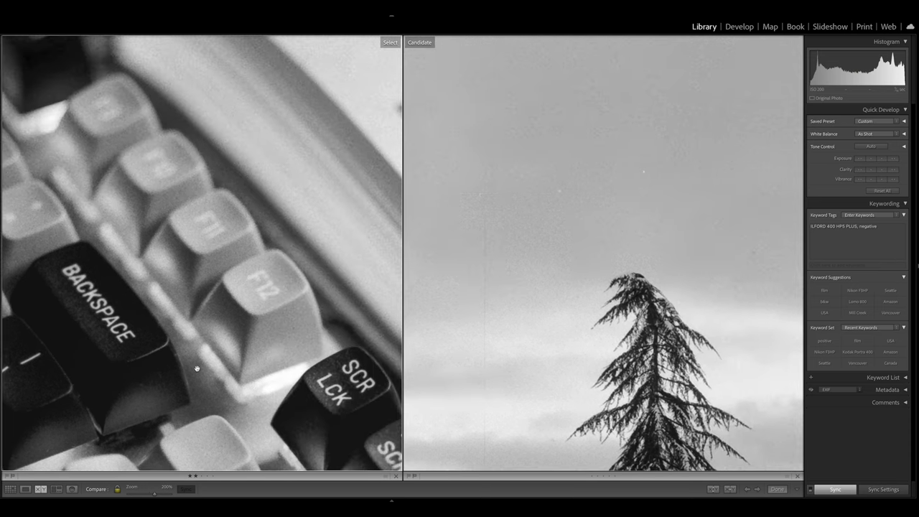
{"action": "left_click_drag", "start_coordinate": [197, 368], "coordinate": [246, 225]}
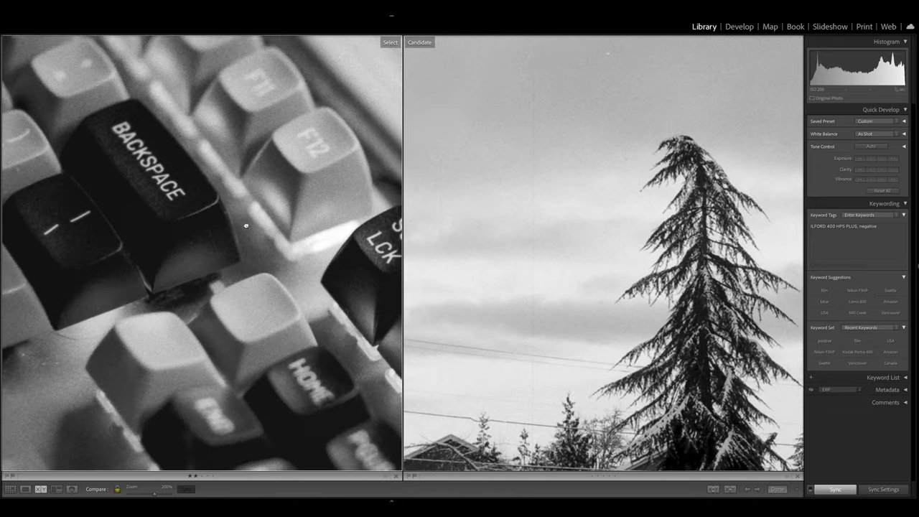
{"action": "left_click_drag", "start_coordinate": [190, 219], "coordinate": [244, 280]}
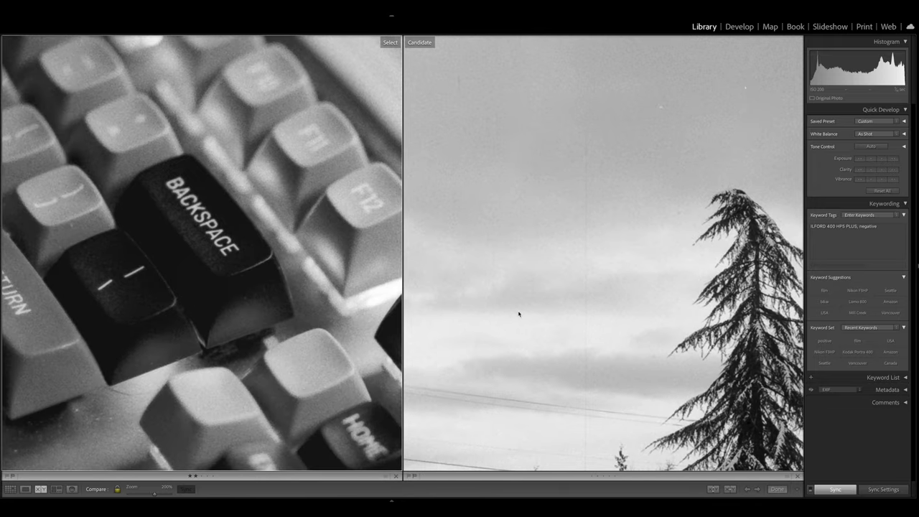
Make the snowy pond photo active in the comparison and examine the fence, houses and water along its shoreline
{"action": "left_click", "coordinate": [635, 326]}
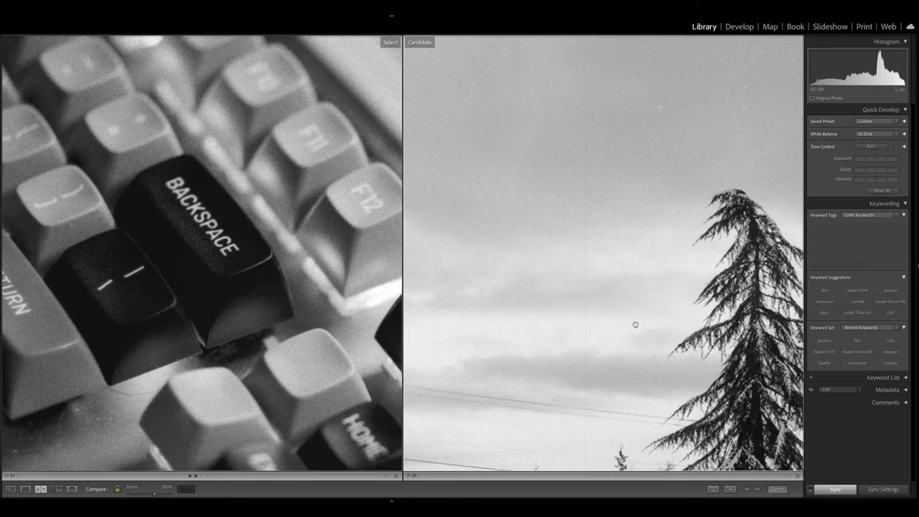
{"action": "left_click_drag", "start_coordinate": [636, 324], "coordinate": [399, 138]}
{"action": "left_click_drag", "start_coordinate": [700, 245], "coordinate": [516, 72]}
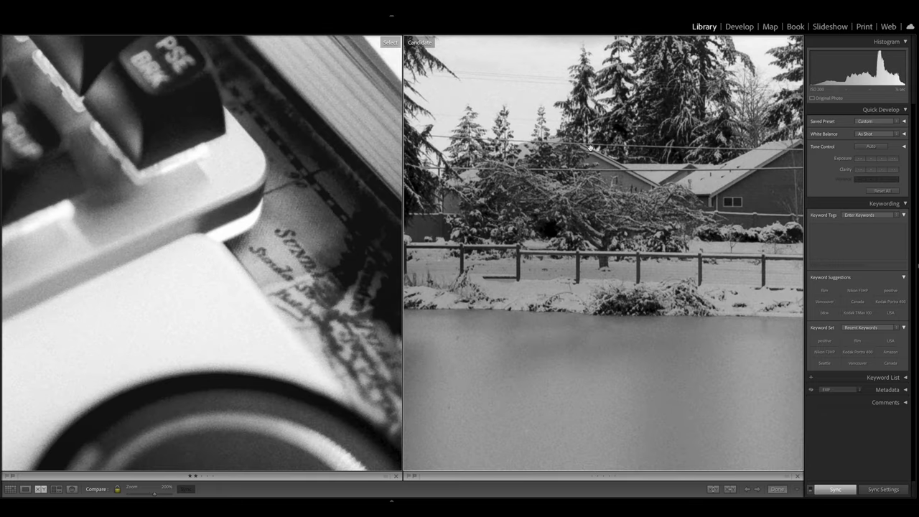
{"action": "left_click_drag", "start_coordinate": [649, 301], "coordinate": [574, 68]}
{"action": "left_click_drag", "start_coordinate": [609, 130], "coordinate": [742, 392]}
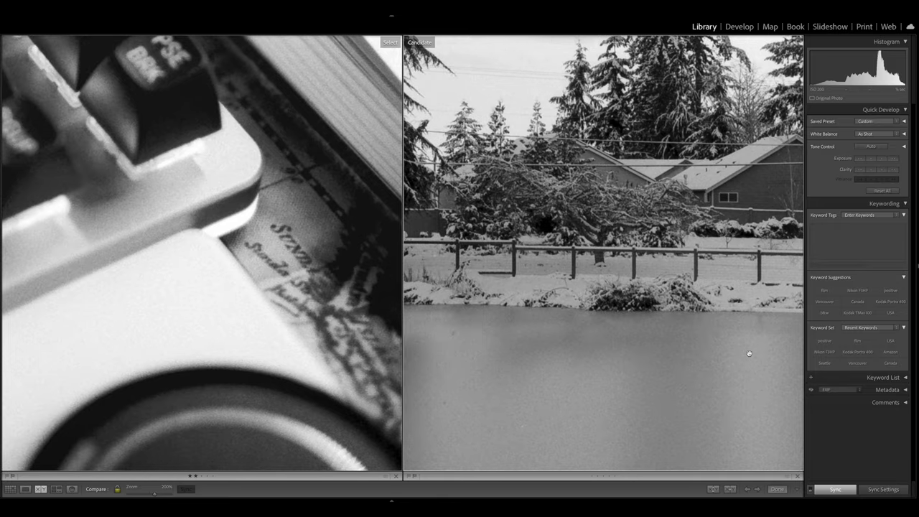
Examine the snowy pond photo's magnified shoreline, the balcony house and the tall conifers against the sky, alongside the keyboard photo
{"action": "left_click_drag", "start_coordinate": [749, 353], "coordinate": [524, 368]}
{"action": "left_click_drag", "start_coordinate": [608, 308], "coordinate": [477, 334]}
{"action": "left_click_drag", "start_coordinate": [580, 296], "coordinate": [474, 316]}
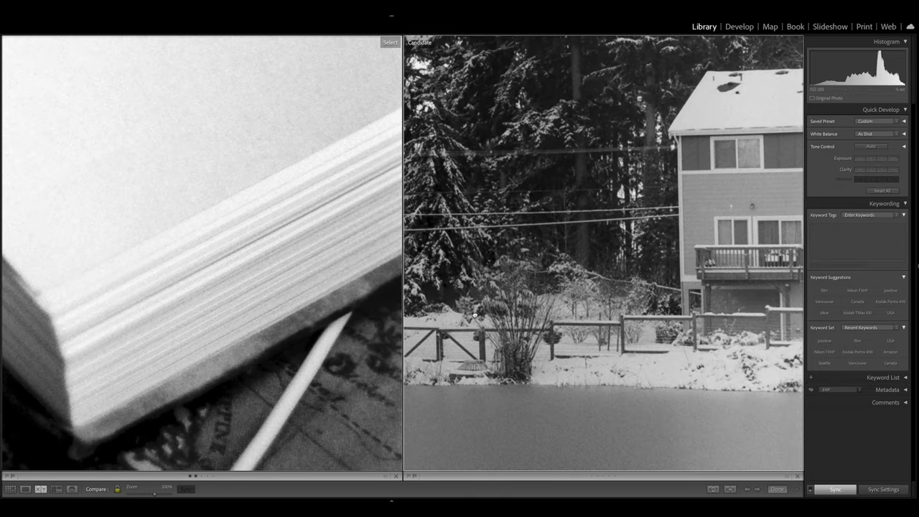
{"action": "left_click_drag", "start_coordinate": [697, 289], "coordinate": [600, 376]}
{"action": "left_click_drag", "start_coordinate": [620, 255], "coordinate": [667, 375]}
{"action": "left_click_drag", "start_coordinate": [609, 330], "coordinate": [740, 351]}
{"action": "left_click_drag", "start_coordinate": [632, 294], "coordinate": [800, 309]}
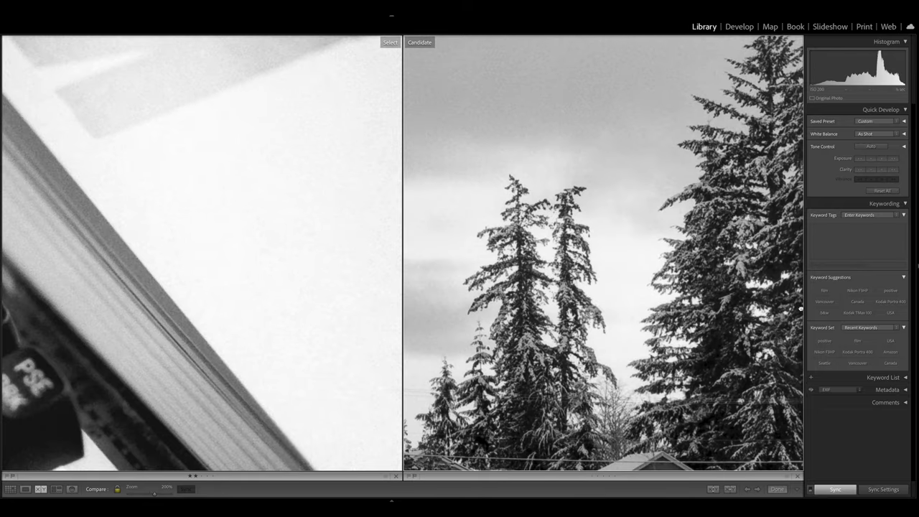
Inspect the low houses, fence and smooth water in the magnified pond photo, still compared with the keyboard photo
{"action": "left_click_drag", "start_coordinate": [582, 293], "coordinate": [649, 10]}
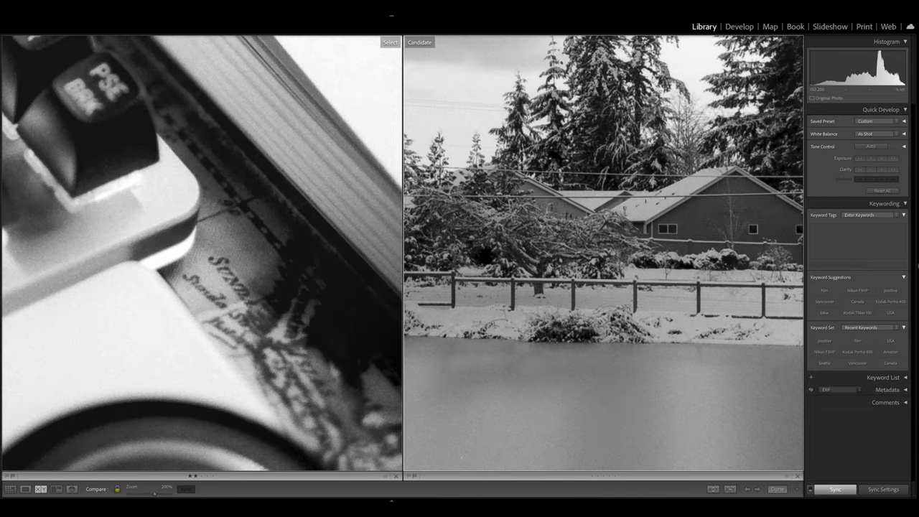
{"action": "left_click_drag", "start_coordinate": [627, 127], "coordinate": [567, 37]}
{"action": "left_click_drag", "start_coordinate": [572, 263], "coordinate": [559, 192]}
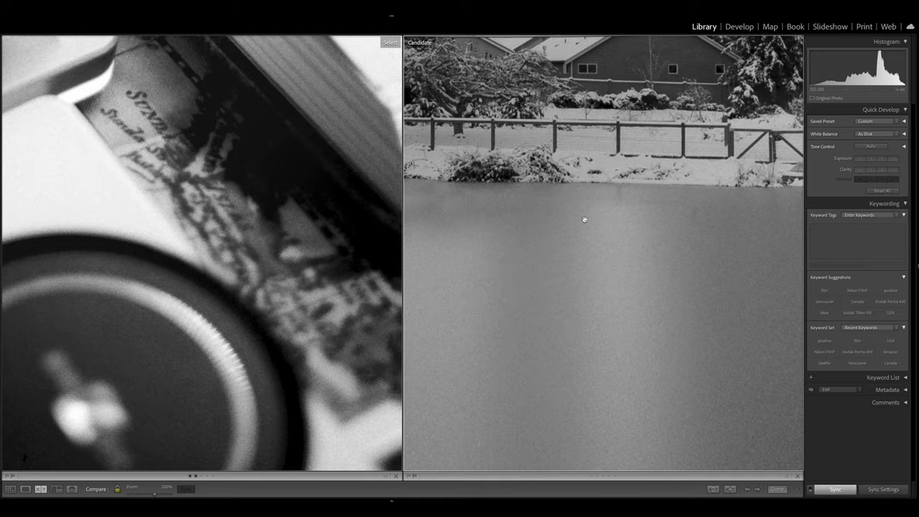
{"action": "left_click", "coordinate": [584, 220]}
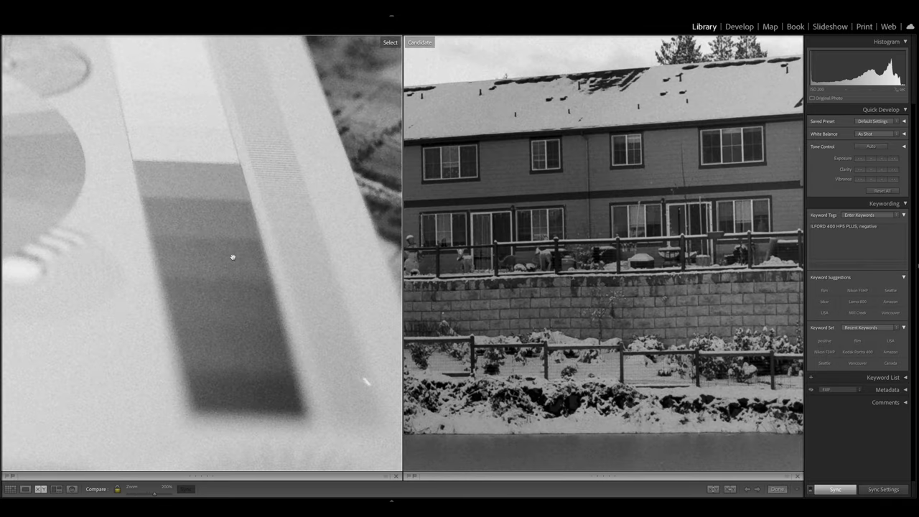
Examine the magnified grayscale test strip and map lettering against the snowy townhouse row's windows, block wall and fence in the comparison
{"action": "left_click_drag", "start_coordinate": [232, 257], "coordinate": [26, 148]}
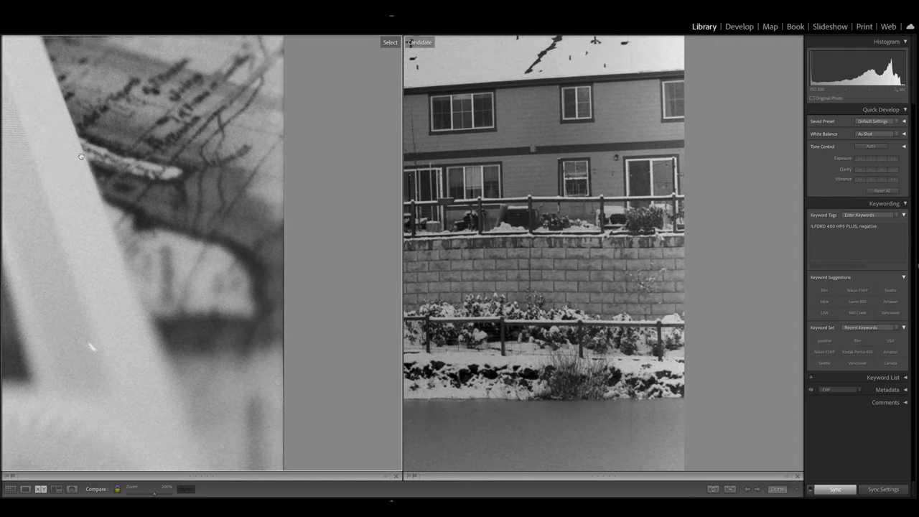
{"action": "left_click_drag", "start_coordinate": [81, 157], "coordinate": [311, 278]}
{"action": "left_click_drag", "start_coordinate": [189, 234], "coordinate": [366, 248]}
{"action": "mouse_move", "coordinate": [126, 231]}
{"action": "left_mouse_down"}
{"action": "mouse_move", "coordinate": [298, 249]}
{"action": "mouse_move", "coordinate": [421, 162]}
{"action": "left_mouse_up"}
{"action": "left_click_drag", "start_coordinate": [279, 209], "coordinate": [392, 125]}
{"action": "left_click_drag", "start_coordinate": [214, 155], "coordinate": [390, 153]}
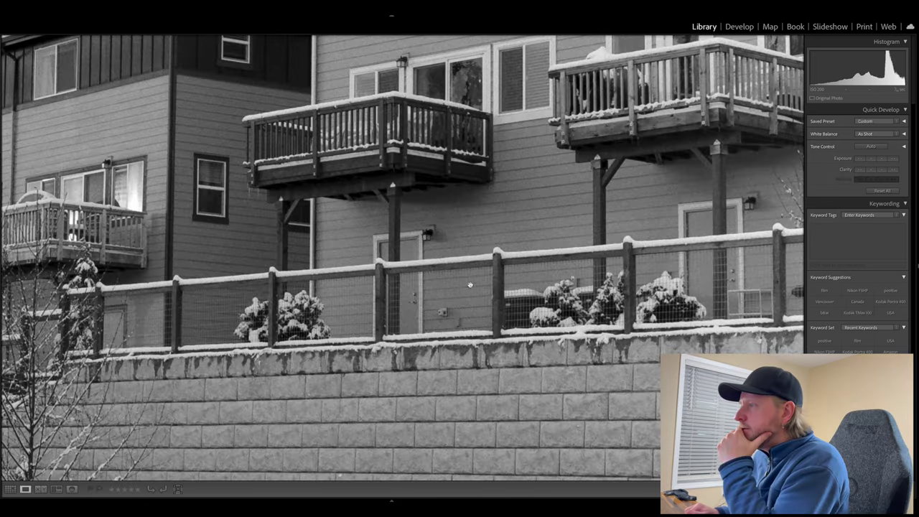
Examine the balconies and bare trees in the magnified hillside townhouse photo, and view the whole frame
{"action": "key", "text": "Right"}
{"action": "key", "text": "Right"}
{"action": "key", "text": "Right"}
{"action": "key", "text": "Right"}
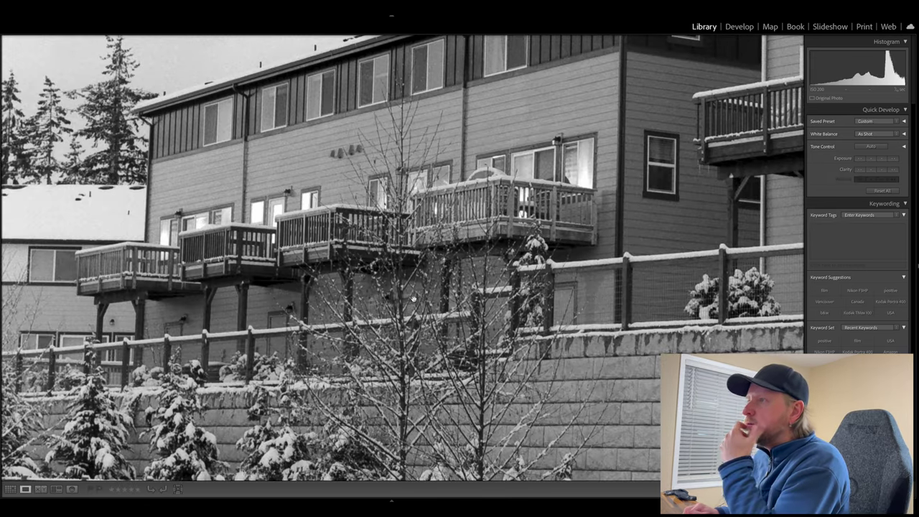
{"action": "left_click", "coordinate": [413, 298]}
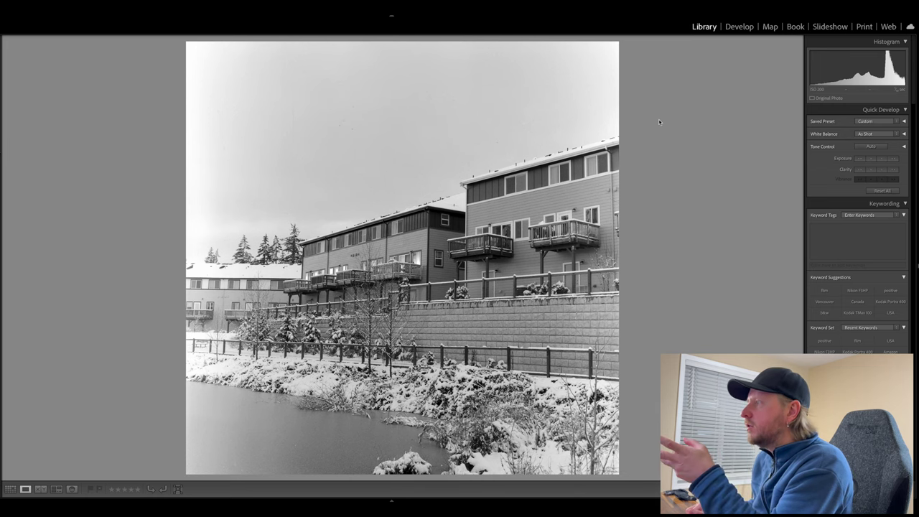
{"action": "left_click", "coordinate": [744, 28]}
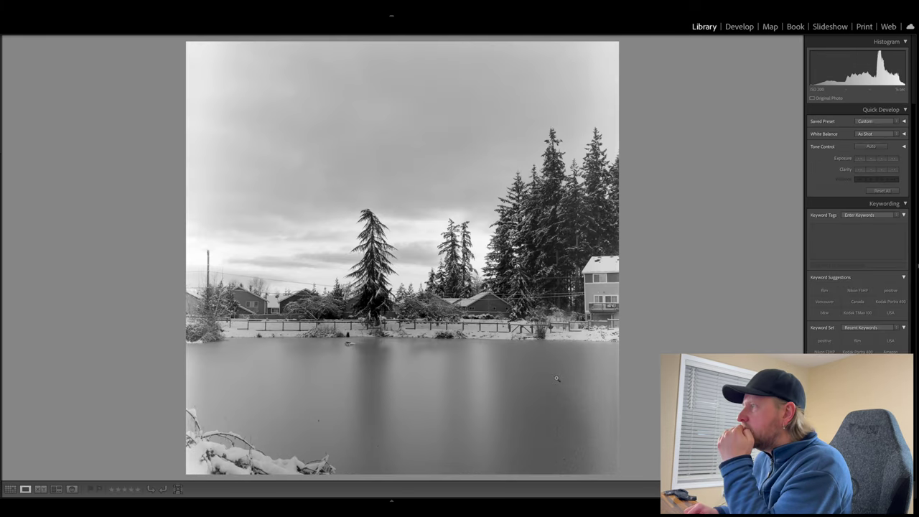
Magnify different areas of the snowy pond photo and examine the grain and specks in the water below the shoreline
{"action": "left_click", "coordinate": [526, 418]}
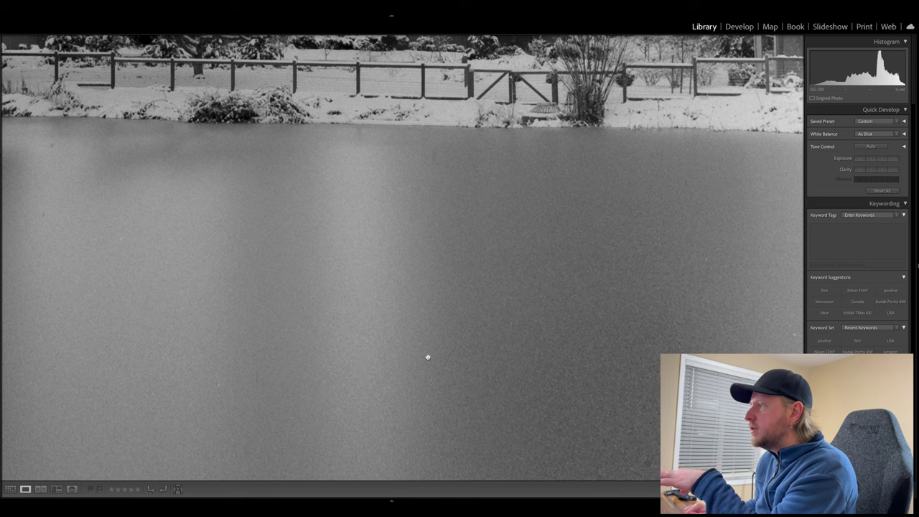
{"action": "left_click", "coordinate": [454, 354]}
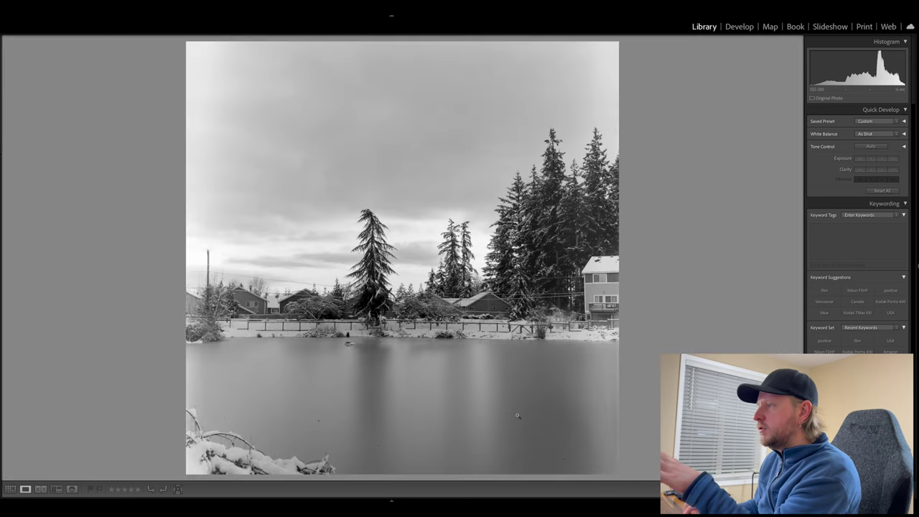
{"action": "left_click", "coordinate": [322, 415]}
{"action": "left_click_drag", "start_coordinate": [407, 314], "coordinate": [322, 371]}
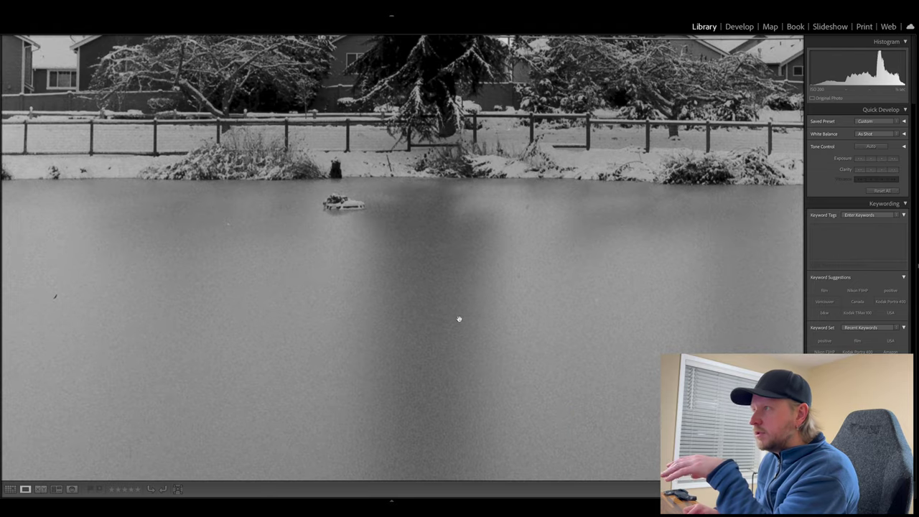